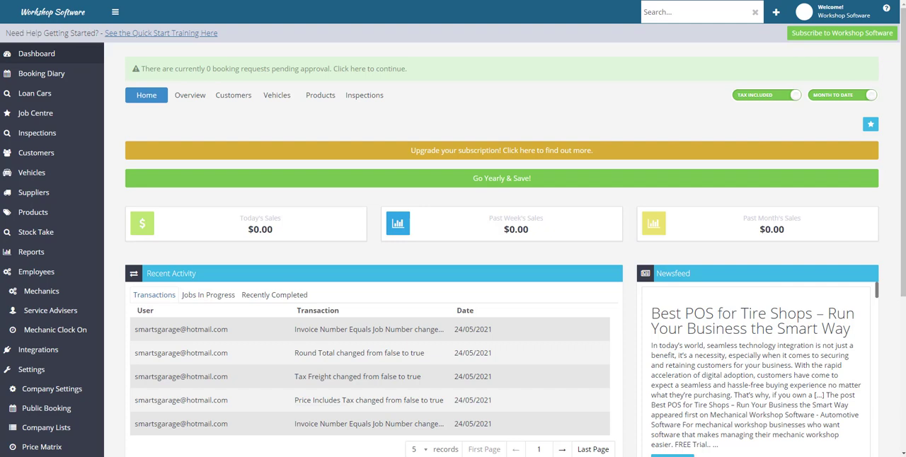
- Bring up the Notepad list of video subjects to read it, and minimise it
click(433, 456)
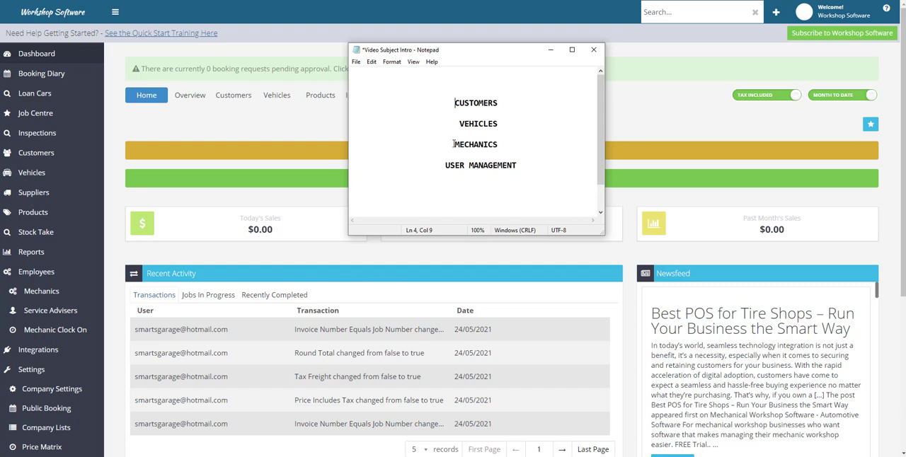
click(552, 51)
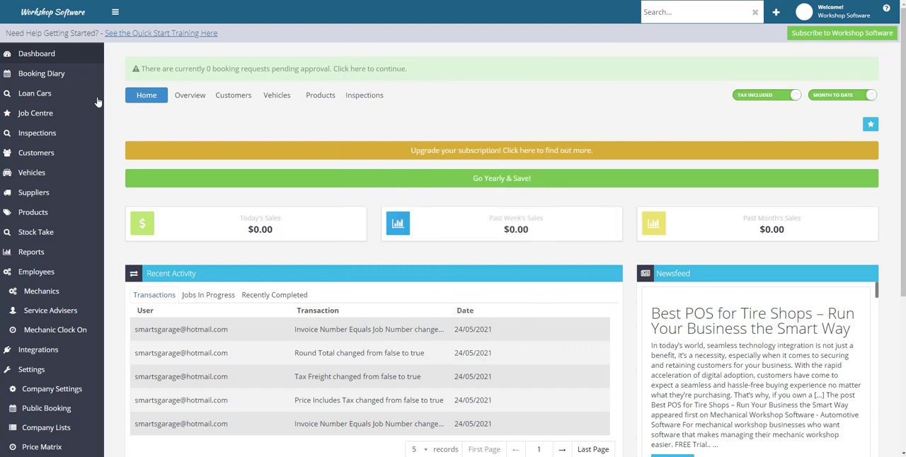
- Open the first customer's record from the customer list and view its company layout before returning it to individual
click(45, 161)
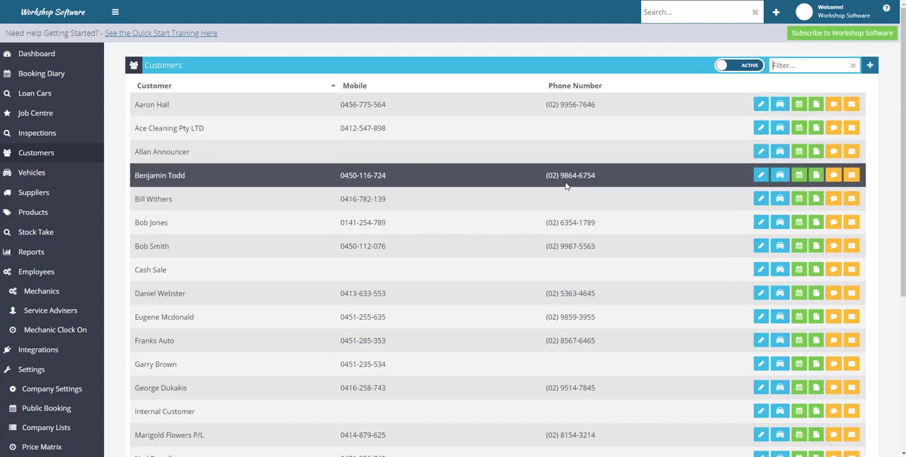
click(762, 108)
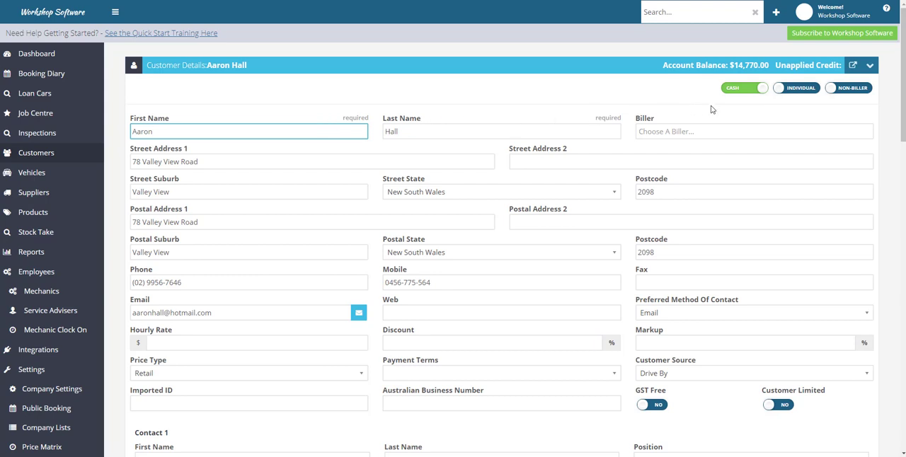
click(802, 92)
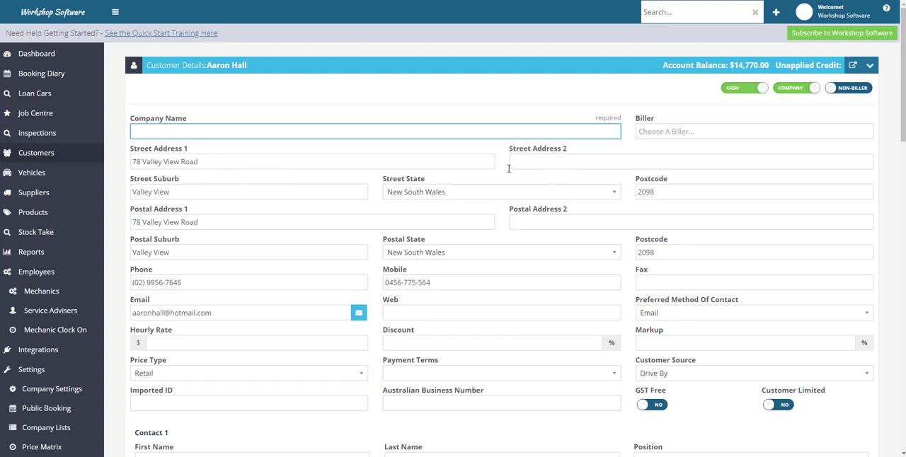
click(798, 88)
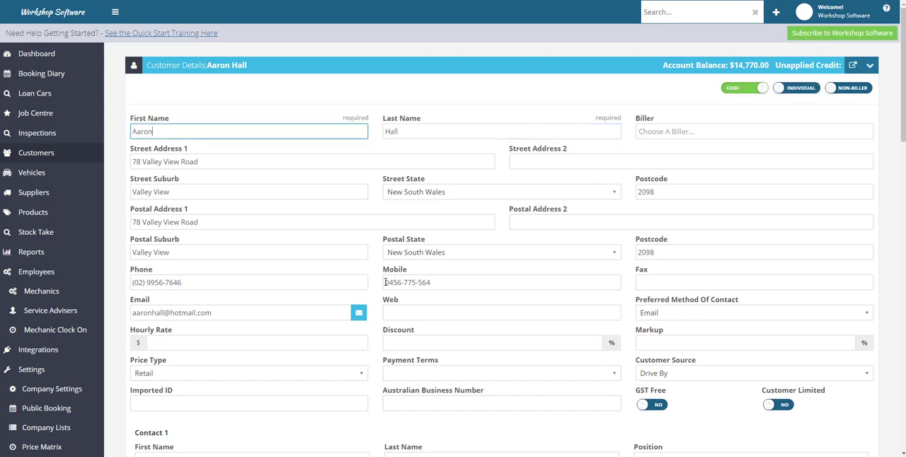
- Examine the customer's mobile and email fields and the available preferred methods of contact, keeping Email
drag(387, 281, 452, 288)
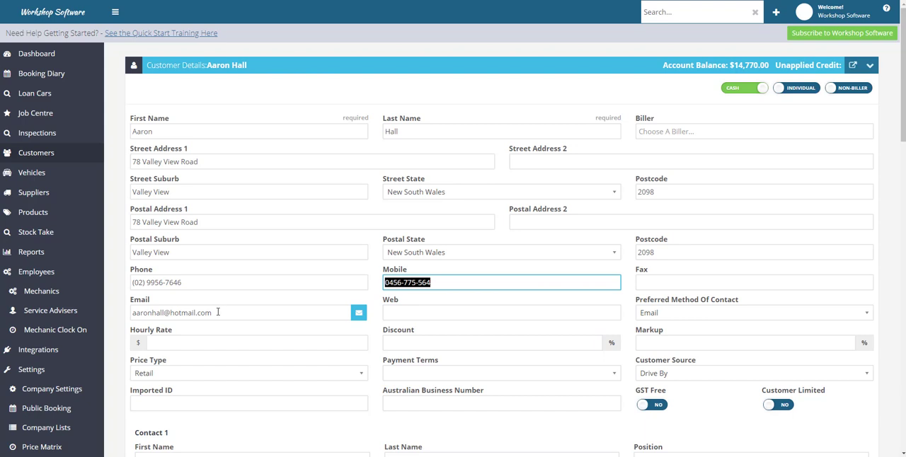
click(218, 312)
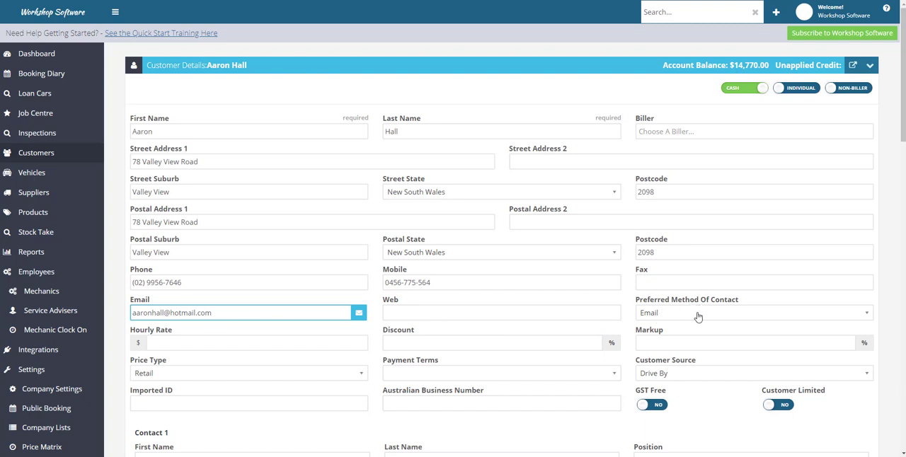
click(743, 318)
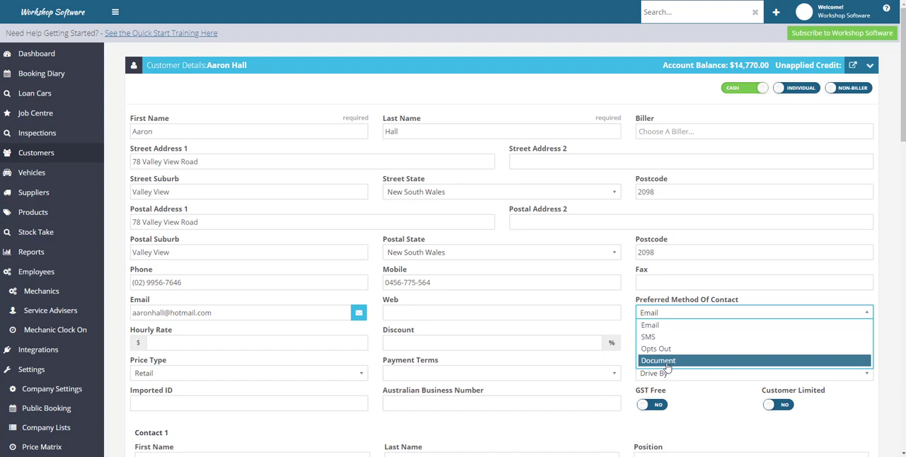
click(631, 365)
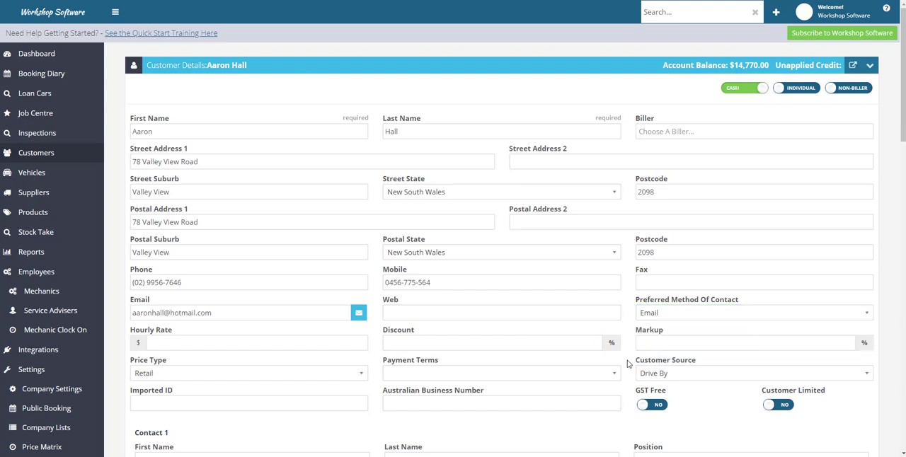
- Review the customer source and price type options of this customer, keeping Drive By and Retail
click(671, 376)
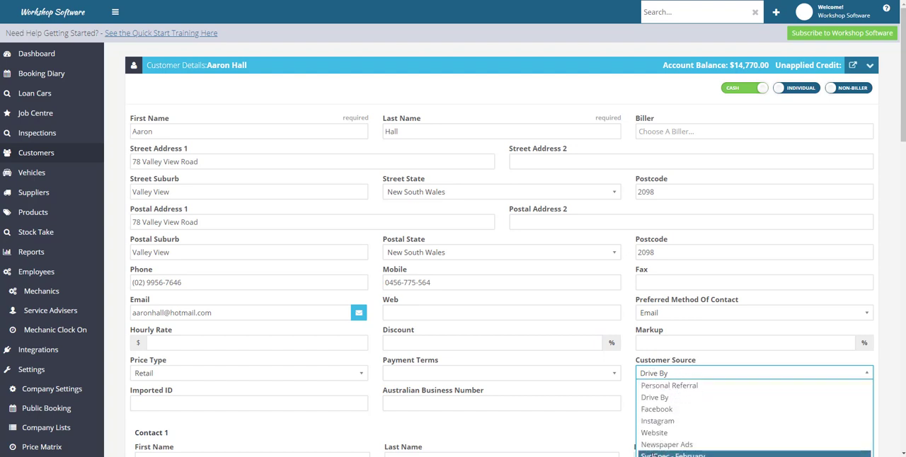
click(609, 439)
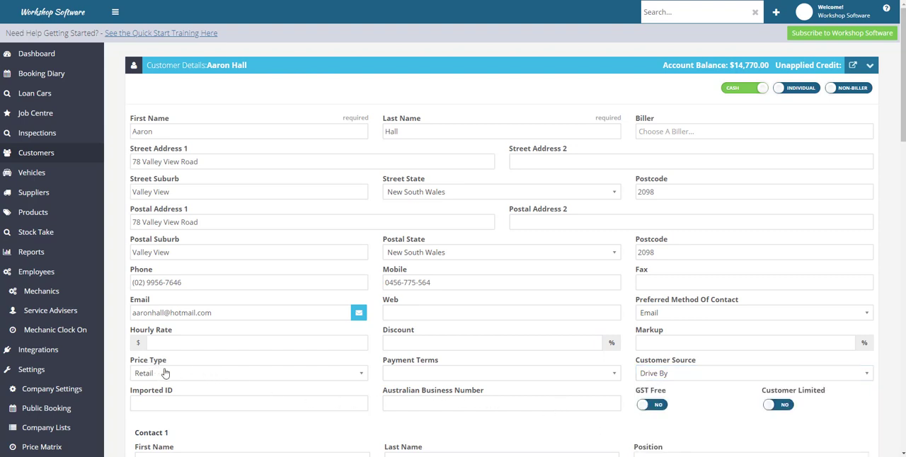
click(210, 379)
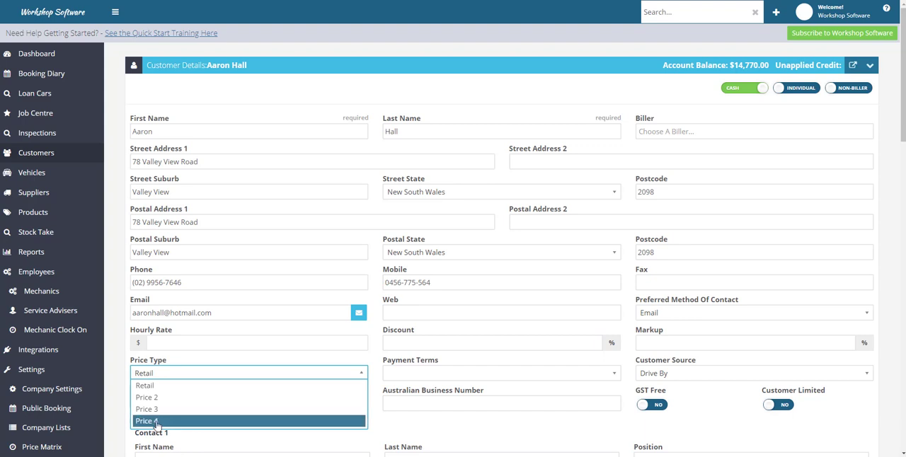
click(119, 427)
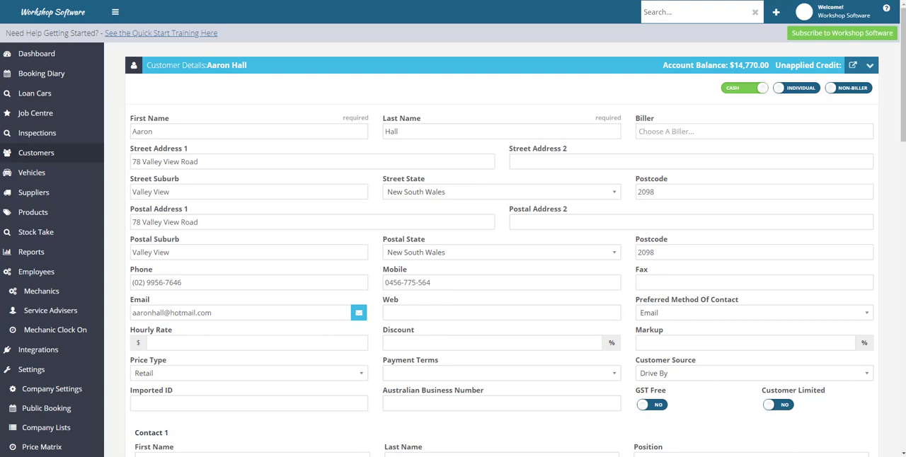
- Switch to the customer's tax invoice PDF, examine its business and customer address blocks, and return to the customer record
click(371, 455)
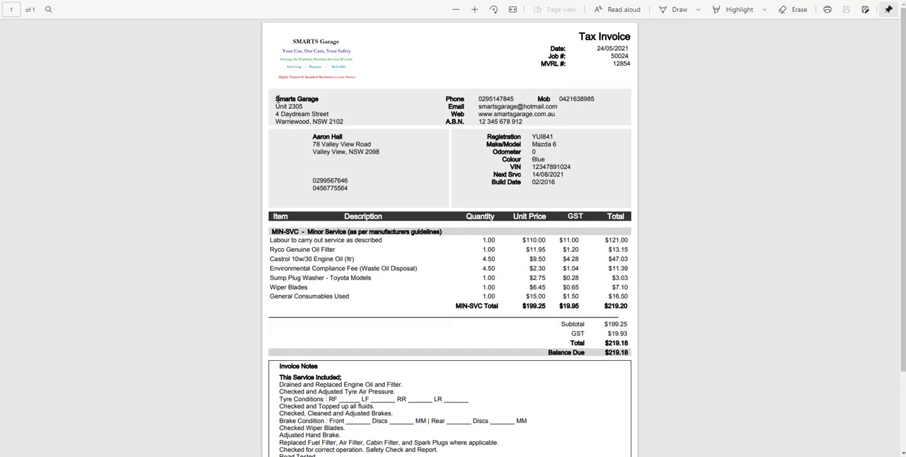
drag(287, 99, 367, 145)
click(312, 139)
mouse_move(277, 456)
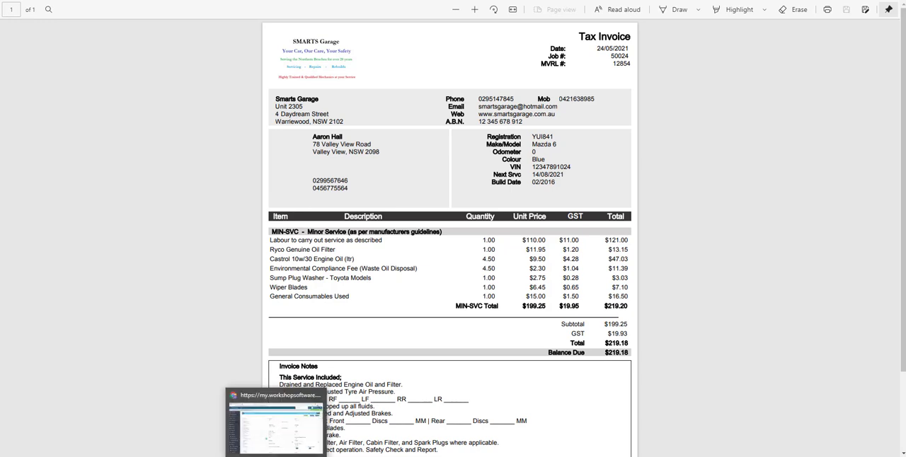
click(277, 429)
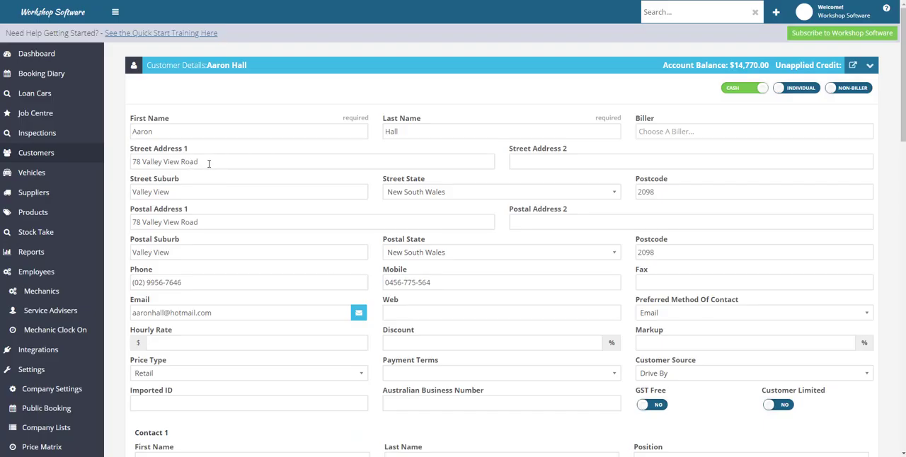
- Look over the additional contacts and note sections of the record, and return to the customer list without saving
scroll(552, 331, down, 7)
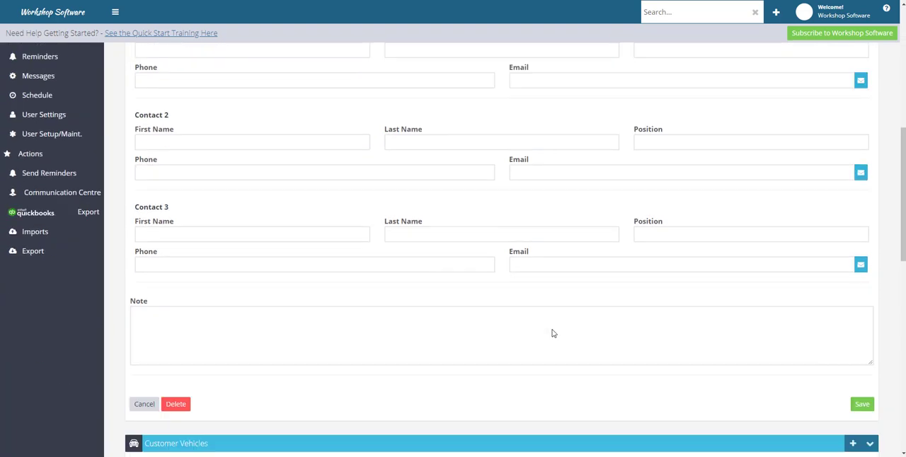
scroll(508, 327, up, 4)
scroll(508, 327, up, 3)
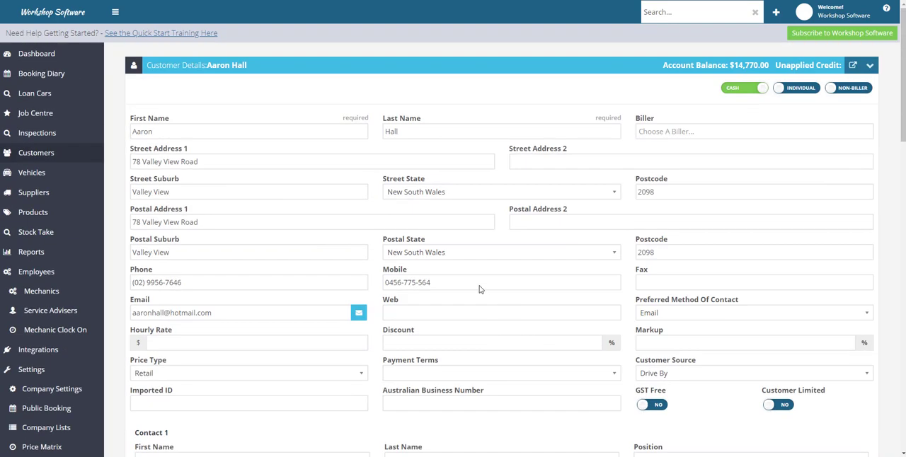
click(40, 158)
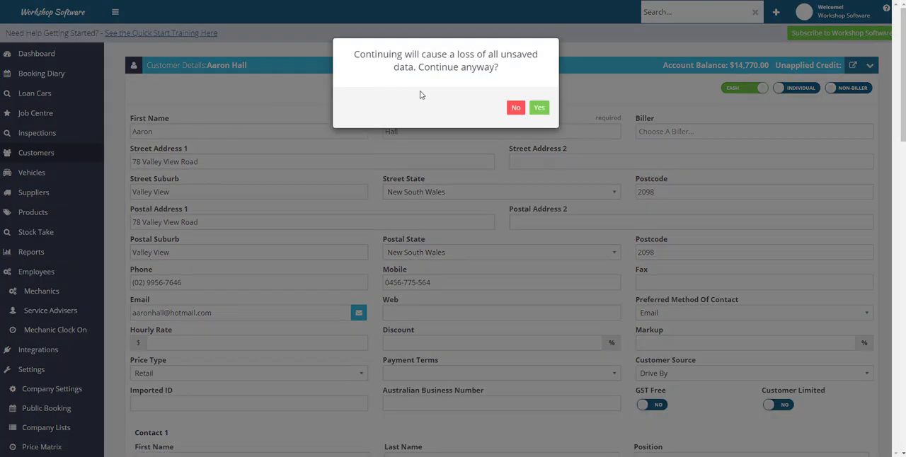
click(541, 104)
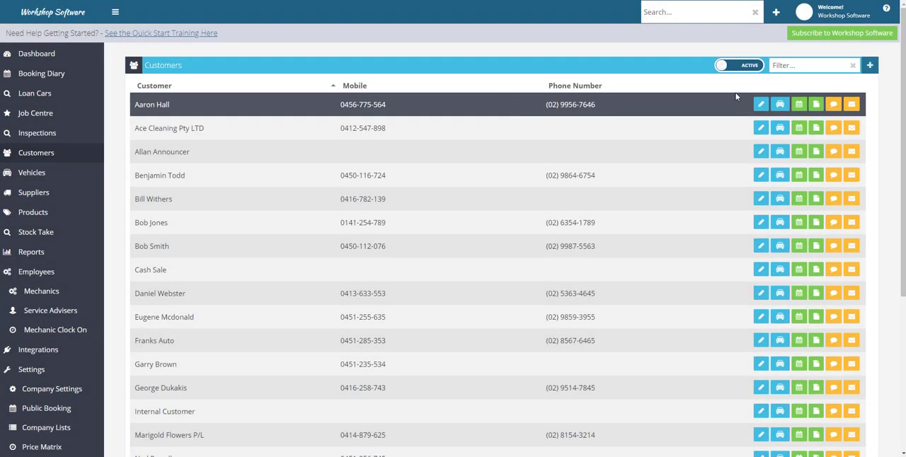
- Start a new customer as a company on account and review the payment terms options, keeping Cash On Delivery
click(871, 67)
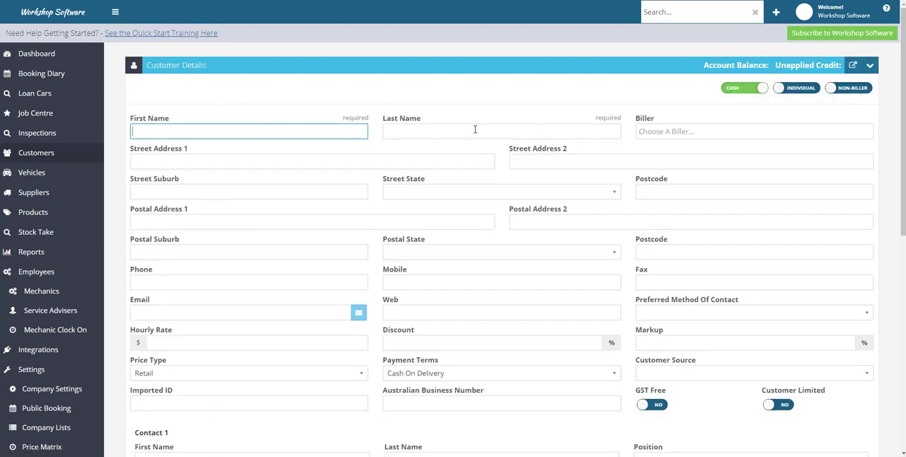
click(802, 88)
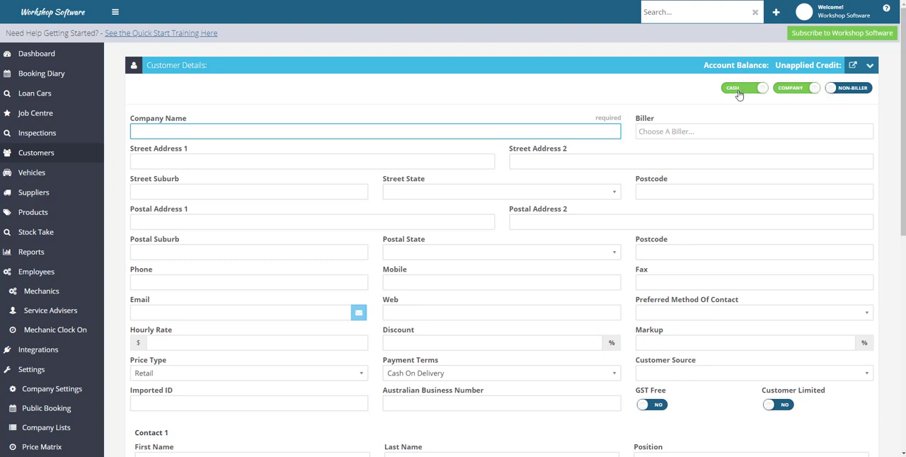
click(738, 95)
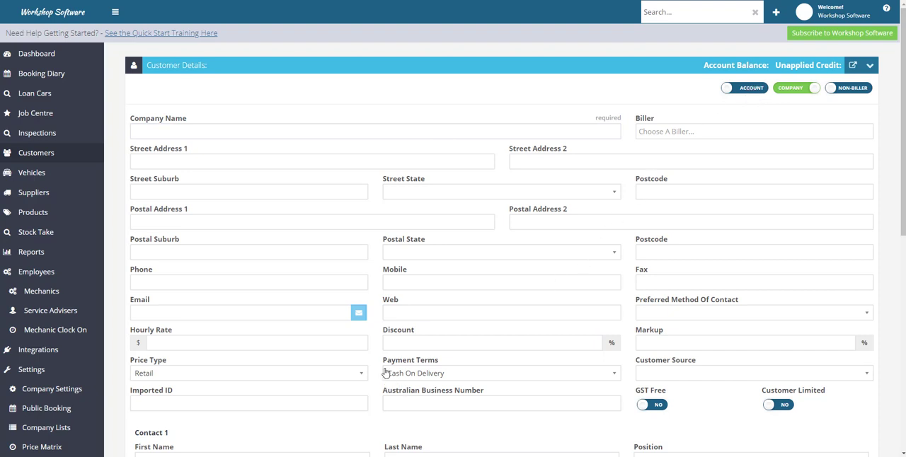
click(442, 381)
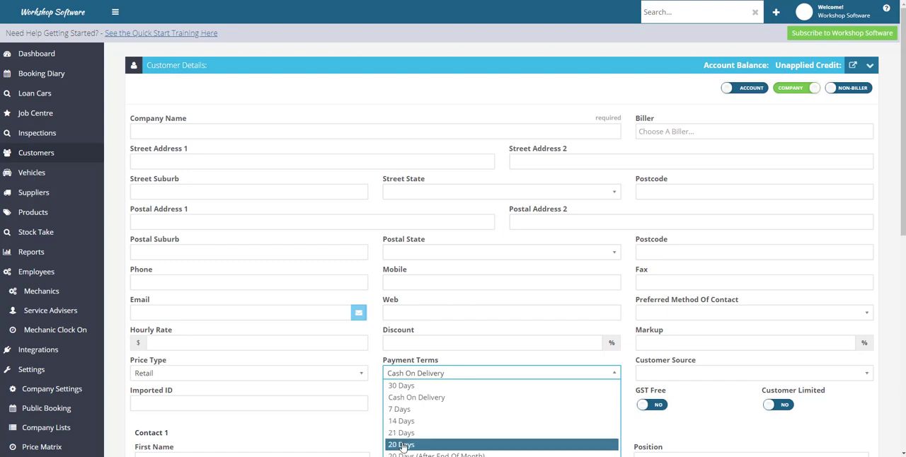
click(360, 440)
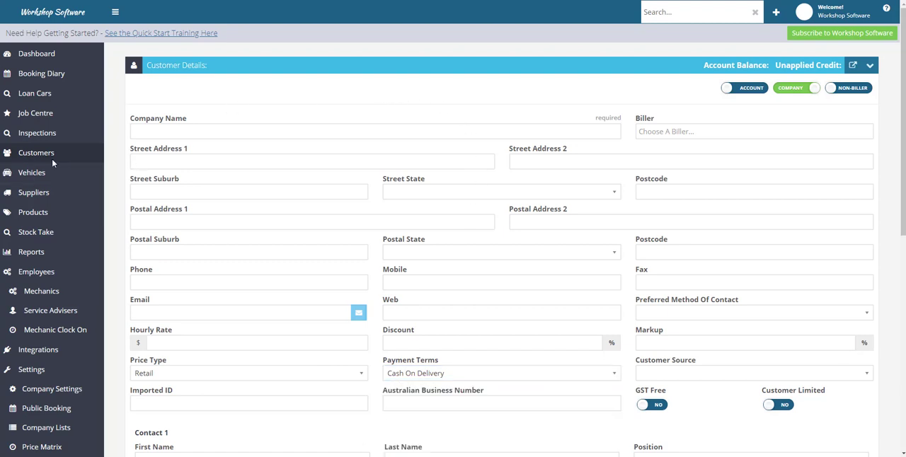
- Start a new customer invoice, discarding the unsaved customer, and open the form for adding a new customer on it
click(777, 15)
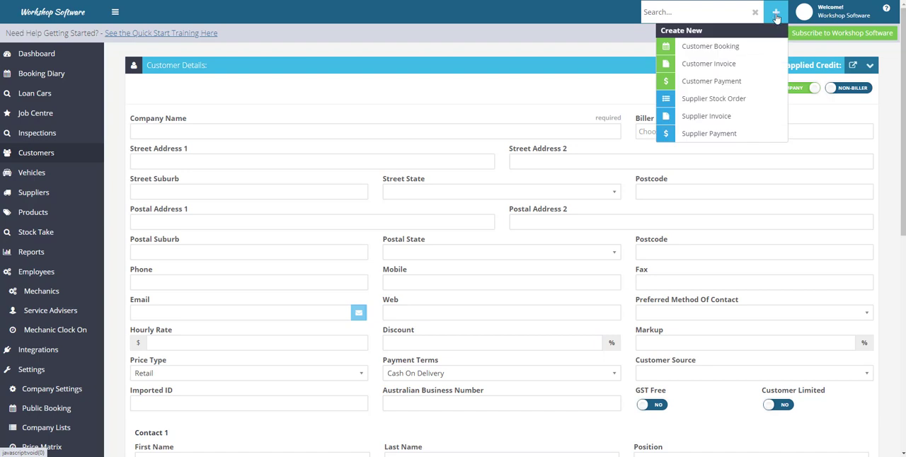
click(703, 65)
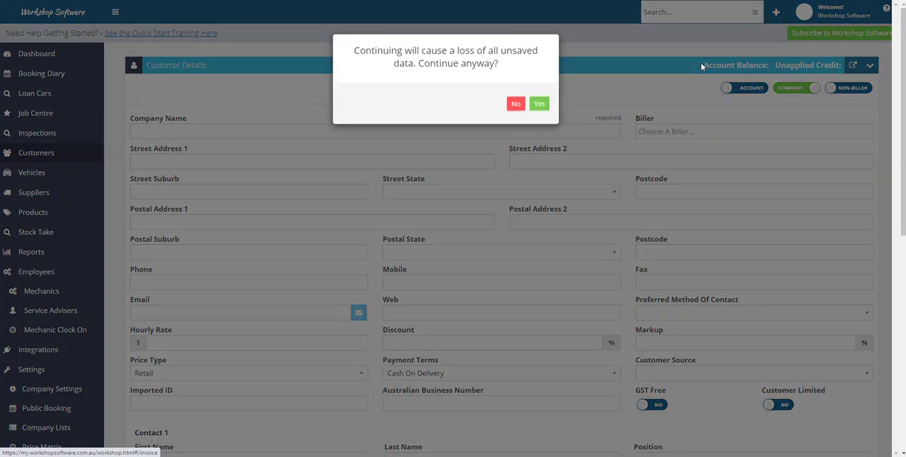
click(538, 106)
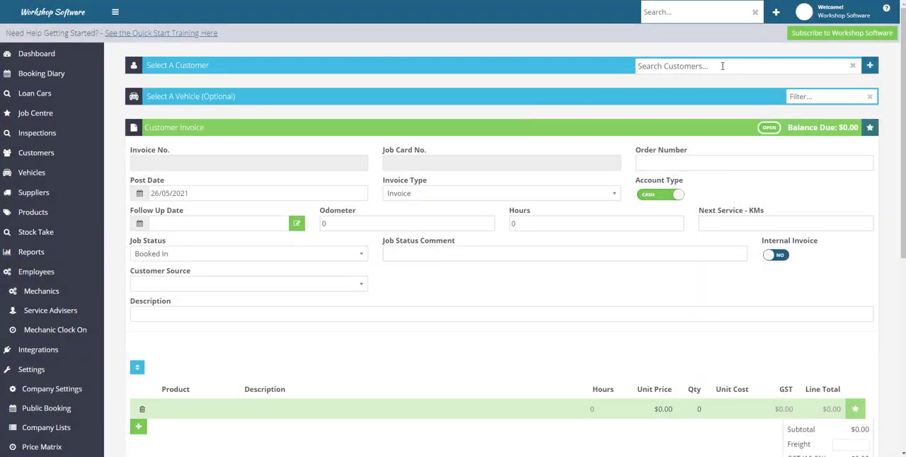
click(870, 66)
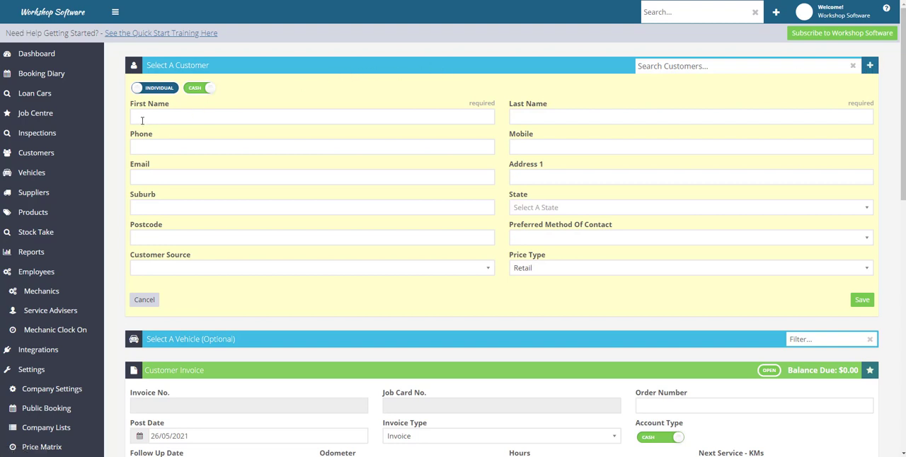
- View the company layout of the new customer form, return it to individual, and set the customer to account
click(157, 89)
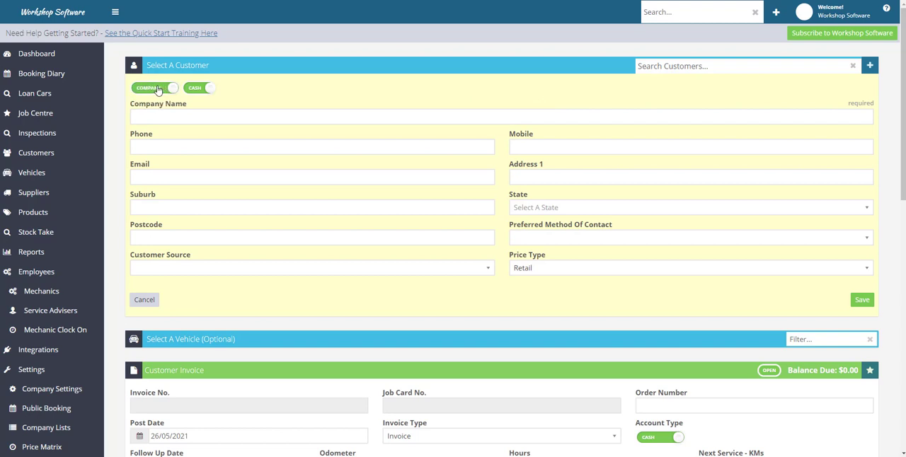
click(158, 90)
click(200, 90)
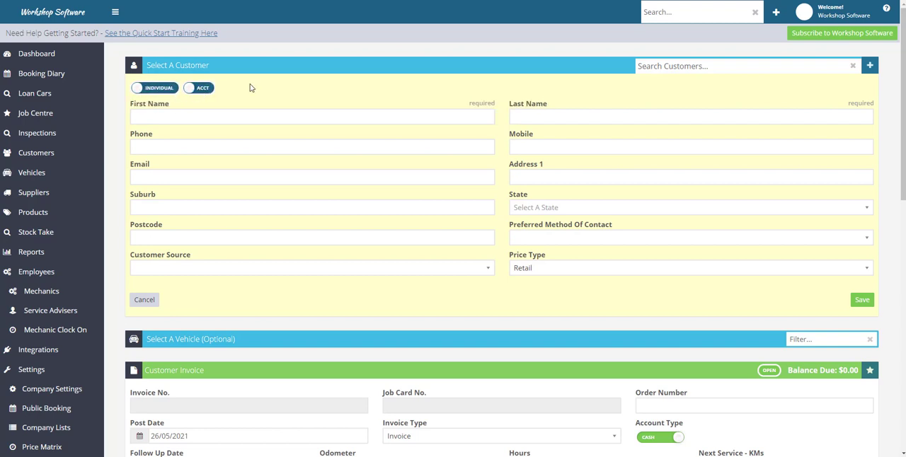
- Go through the name and phone fields of the invoice's new customer form without entering anything
click(158, 118)
click(537, 114)
click(400, 151)
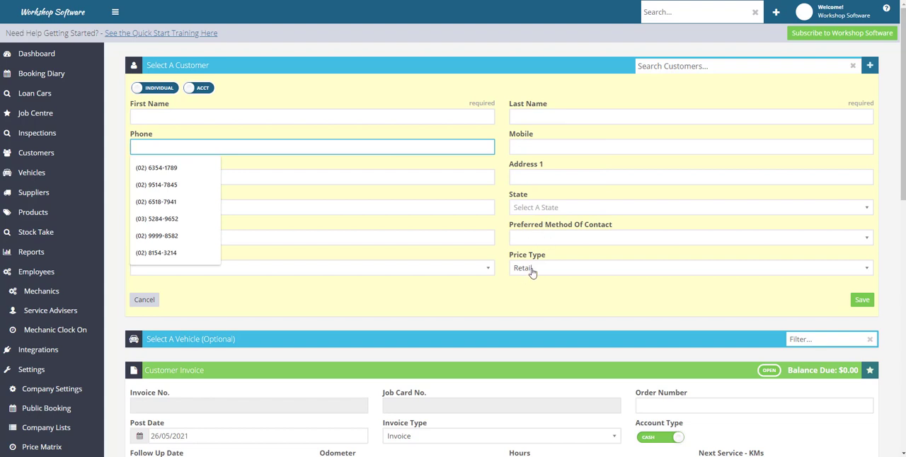
click(433, 294)
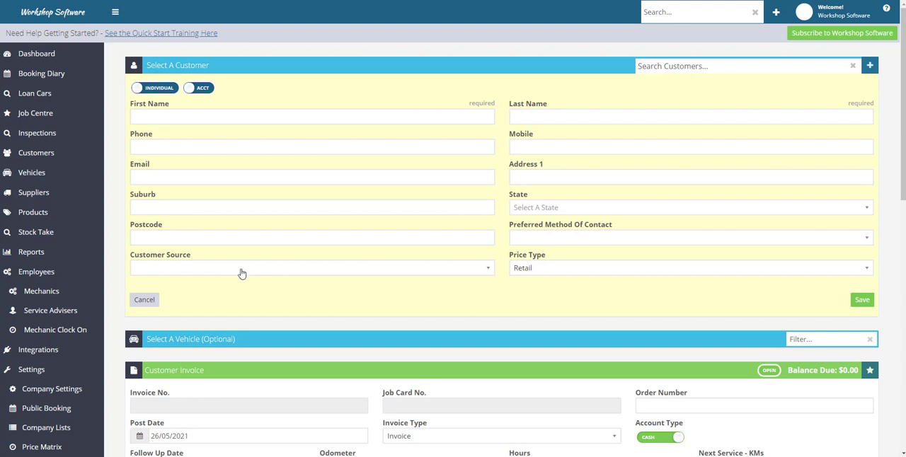
- Start a new customer booking, discarding the unsaved invoice, view its form for adding a new customer, and cancel that form
click(776, 14)
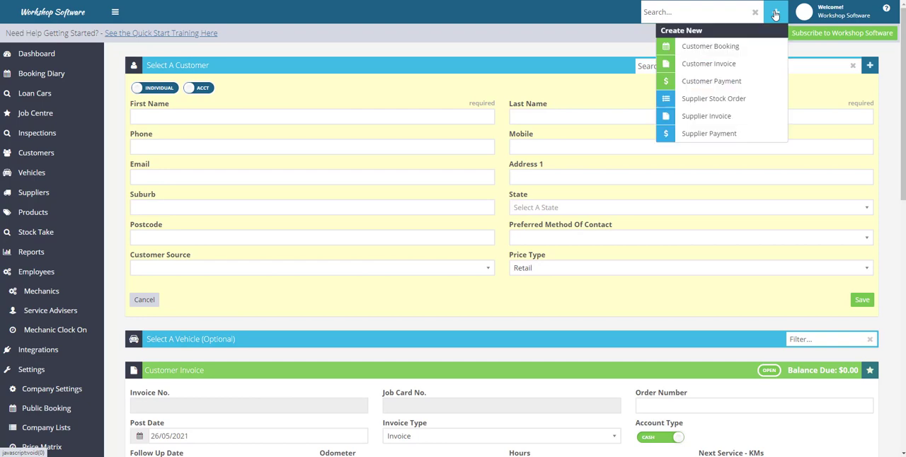
click(729, 46)
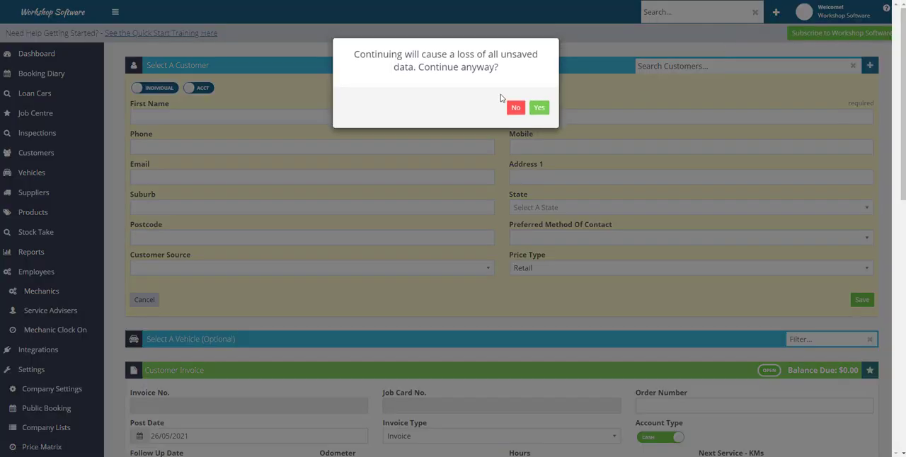
click(540, 101)
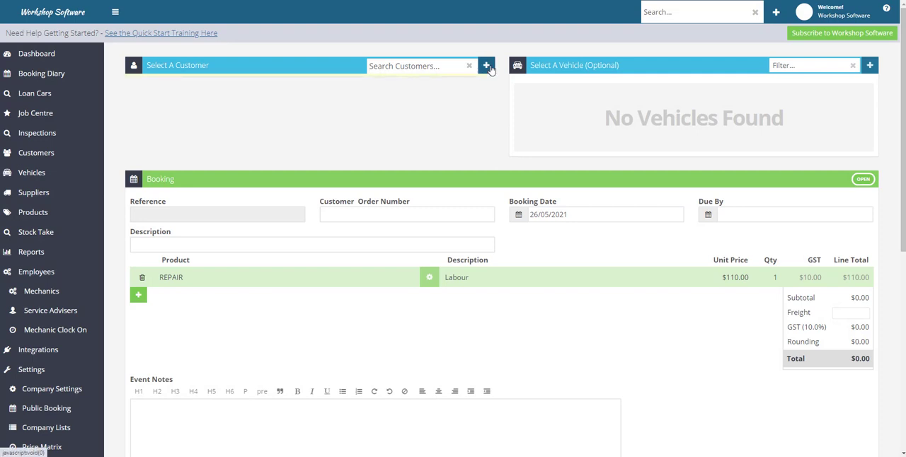
click(486, 65)
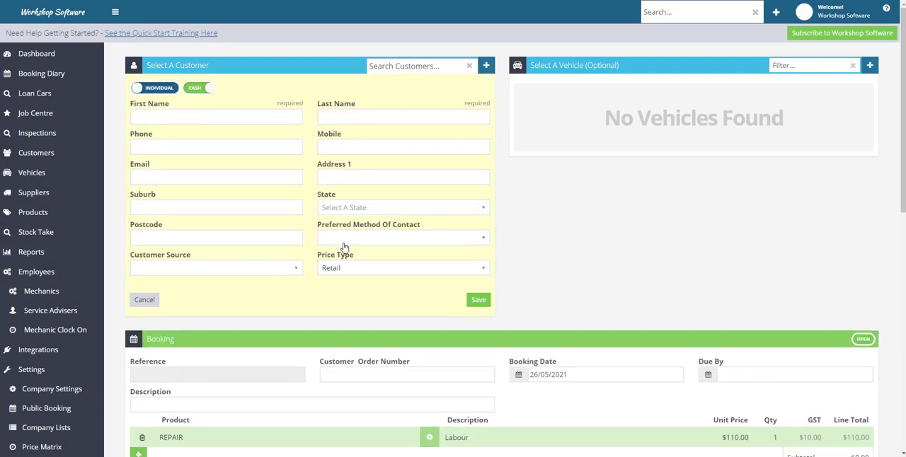
click(137, 301)
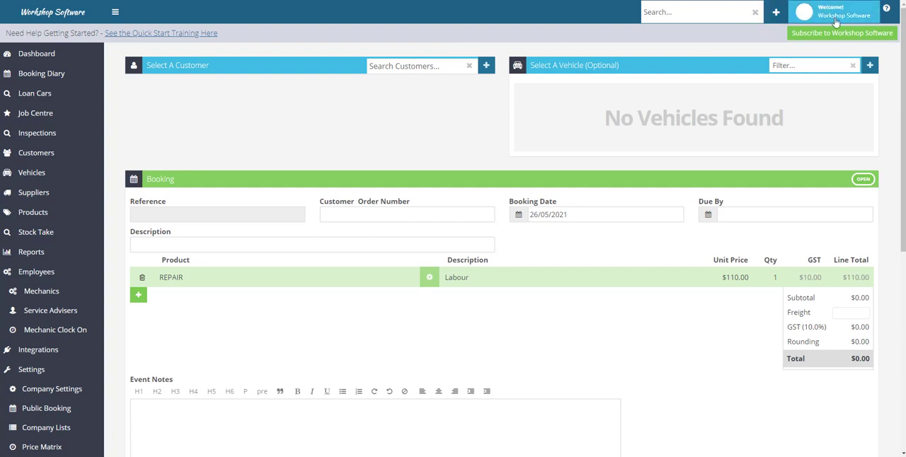
- Open the knowledge base from the help resources, search it for "importing data", and open the Data Migration Guide
click(887, 10)
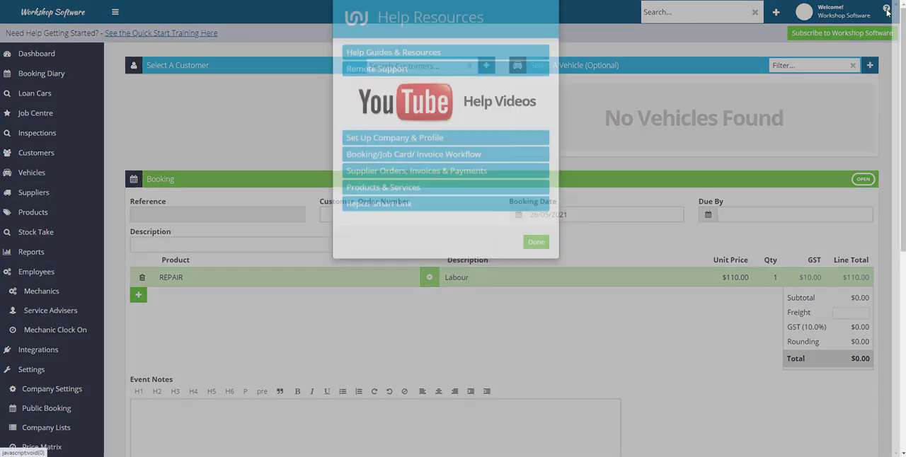
click(399, 97)
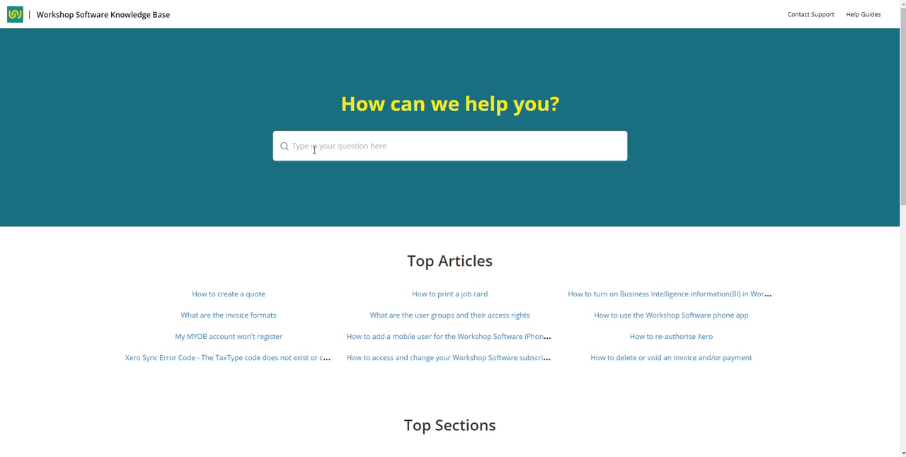
click(316, 148)
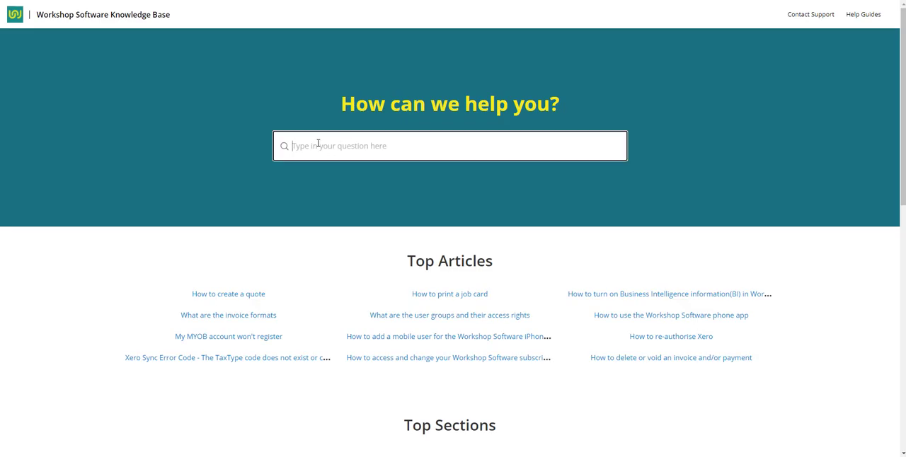
text(importing data)
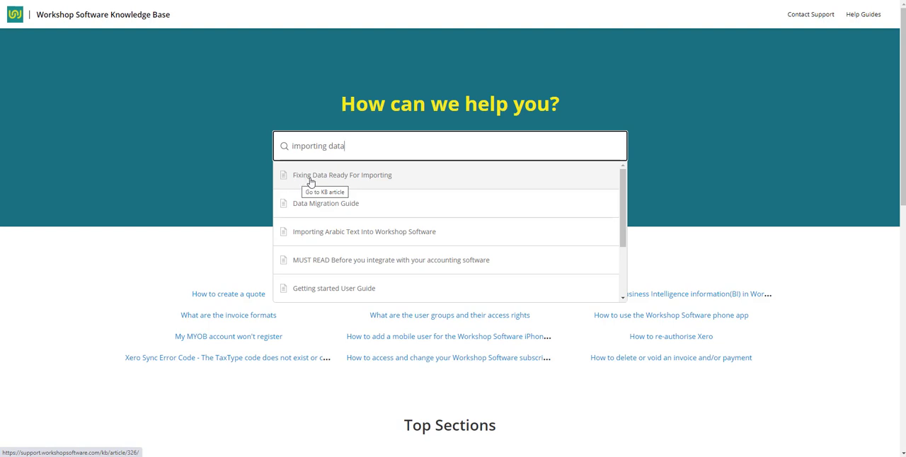
click(341, 206)
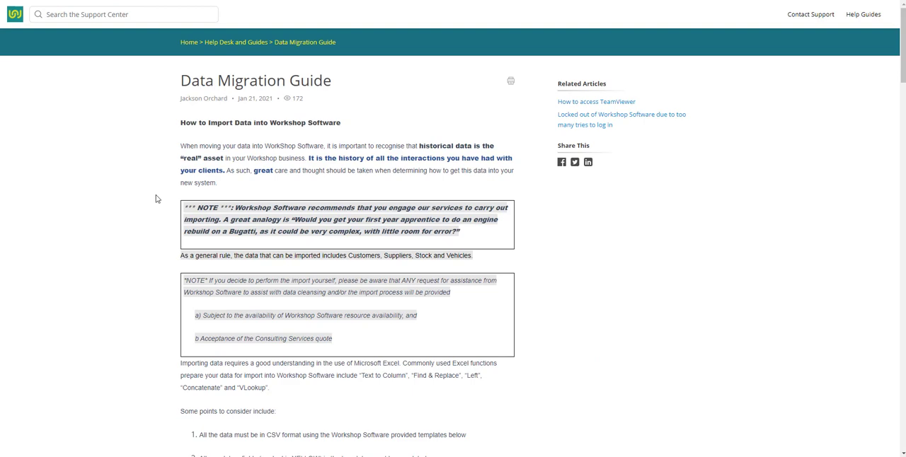
- Download Customers-Import-Template.xlsx from the end of the Data Migration Guide and review its columns in Excel
scroll(164, 338, down, 2)
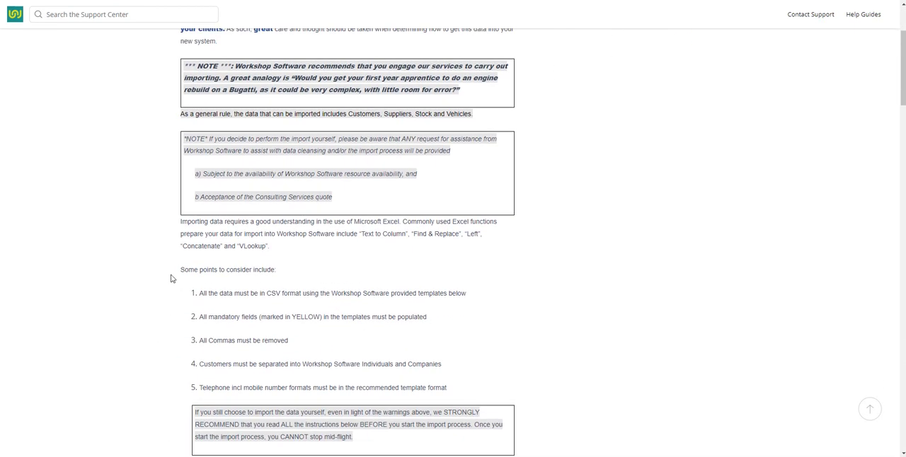
scroll(170, 279, down, 4)
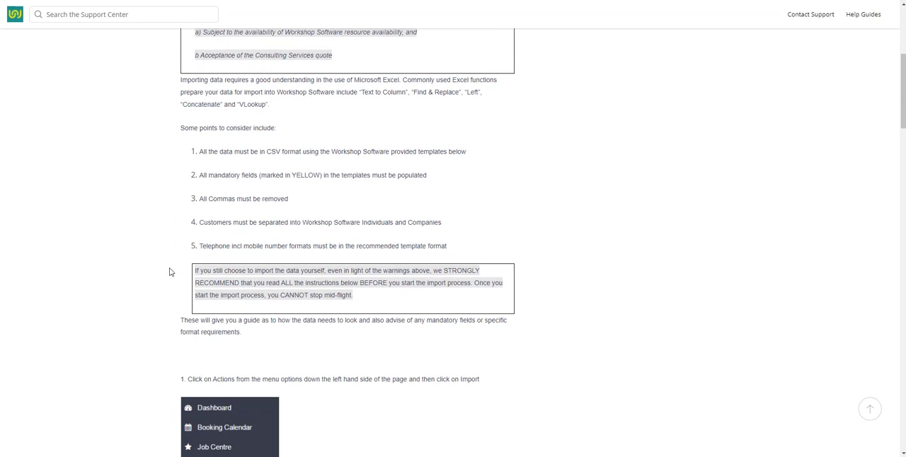
scroll(168, 268, down, 13)
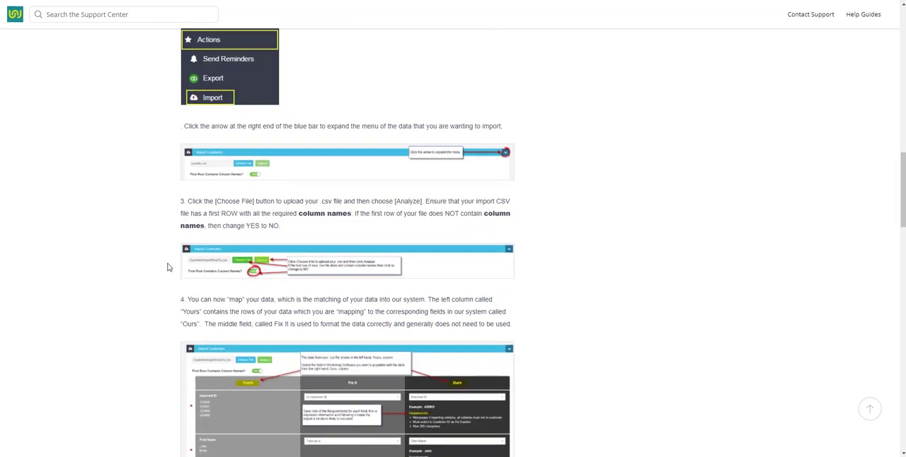
scroll(168, 268, down, 11)
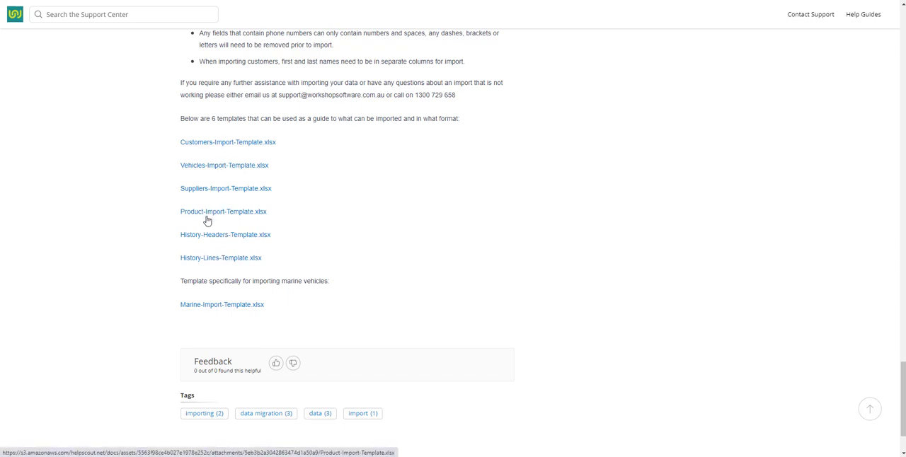
click(226, 146)
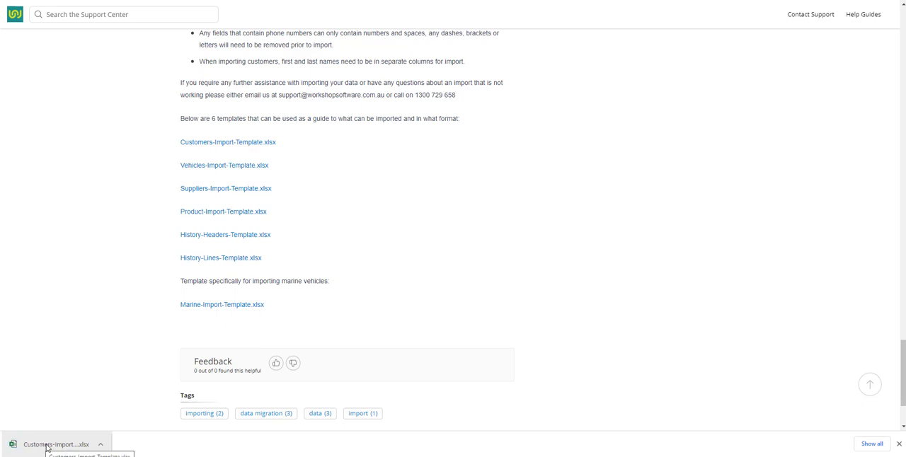
click(47, 445)
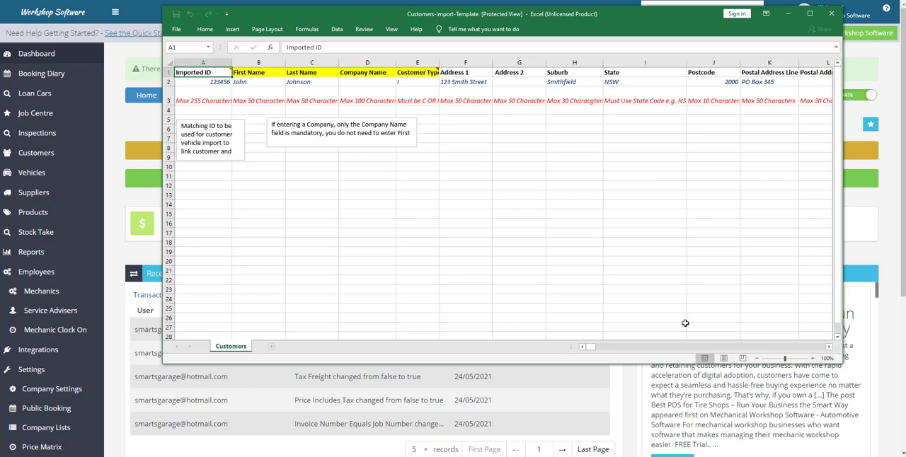
drag(592, 347, 688, 356)
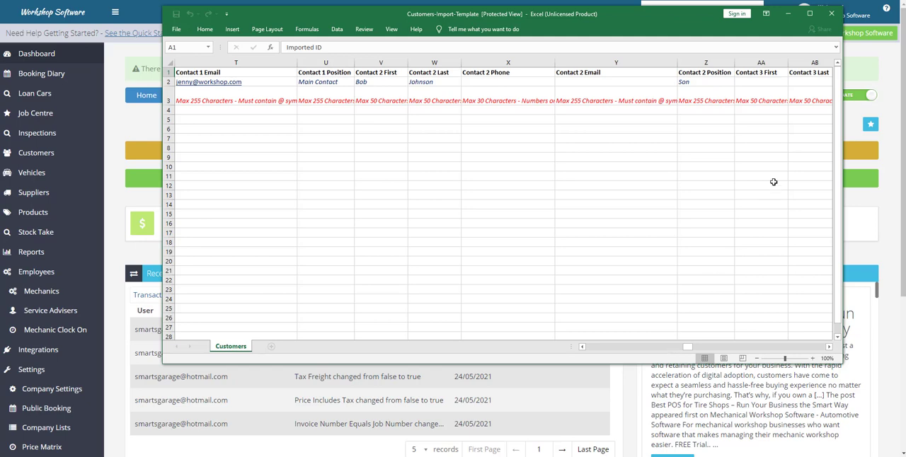
click(791, 15)
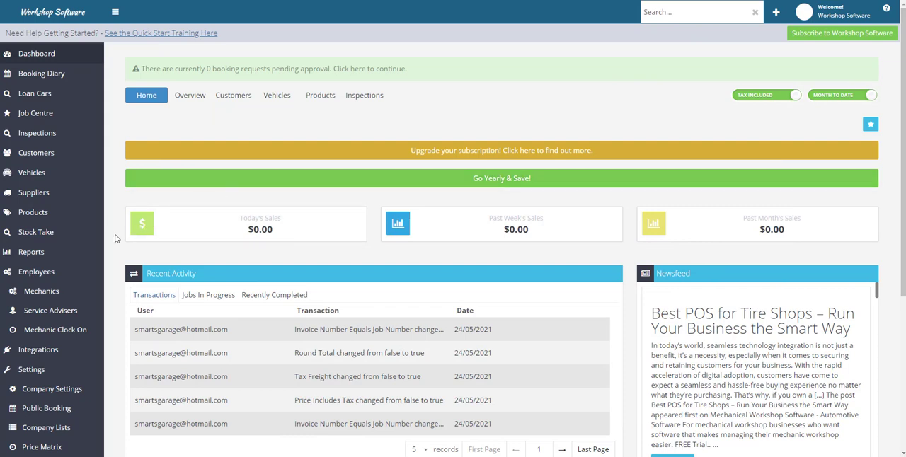
- Open the first listed mechanic's details and review the last name and cost per hour fields
click(60, 295)
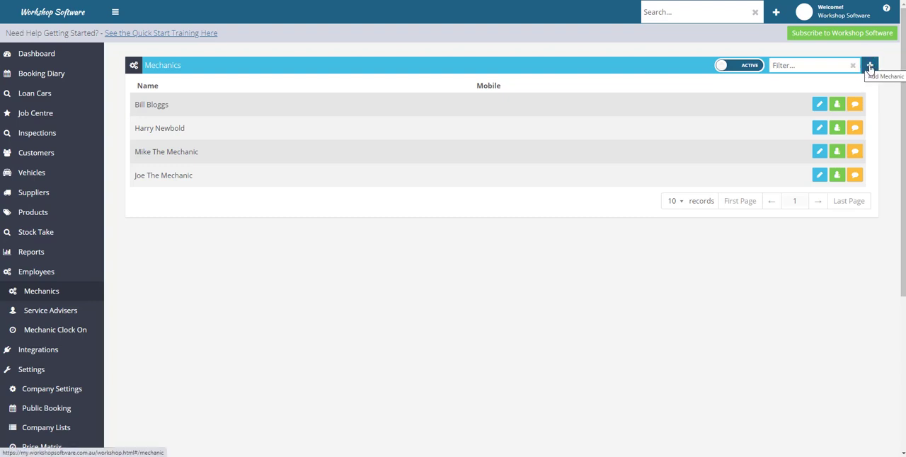
click(820, 105)
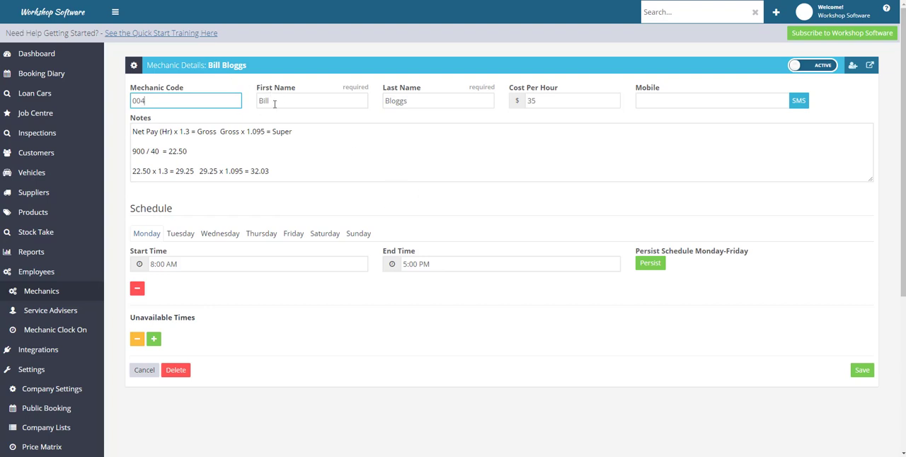
click(421, 98)
drag(554, 102, 526, 104)
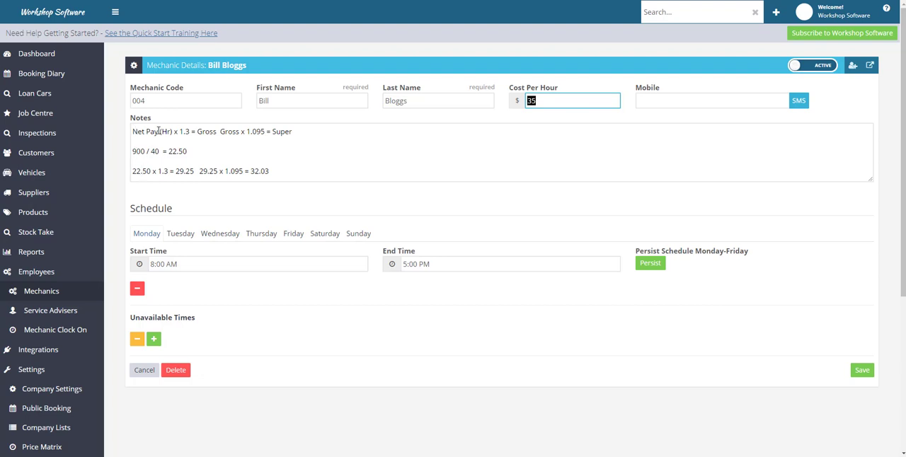
- Examine the pay formula in the mechanic's notes, from net hourly pay through gross to super, and compare it with the cost per hour
mouse_move(146, 151)
mouse_down()
mouse_move(133, 152)
mouse_move(158, 151)
mouse_up()
click(157, 151)
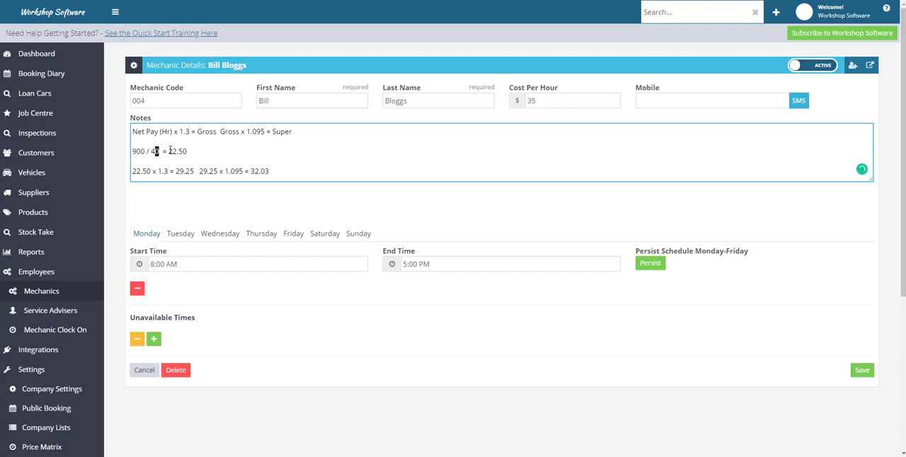
drag(169, 151, 187, 152)
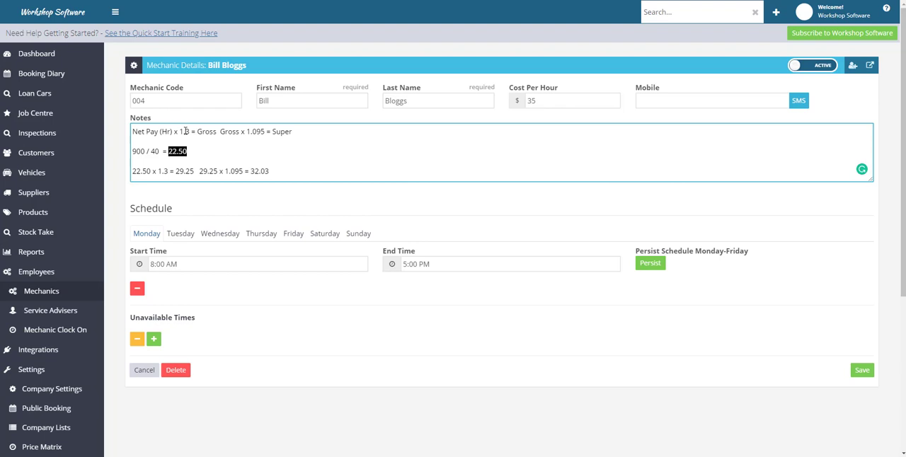
drag(184, 131, 189, 131)
click(139, 171)
drag(184, 132, 189, 132)
drag(175, 172, 195, 171)
drag(257, 132, 265, 132)
click(526, 100)
double_click(526, 100)
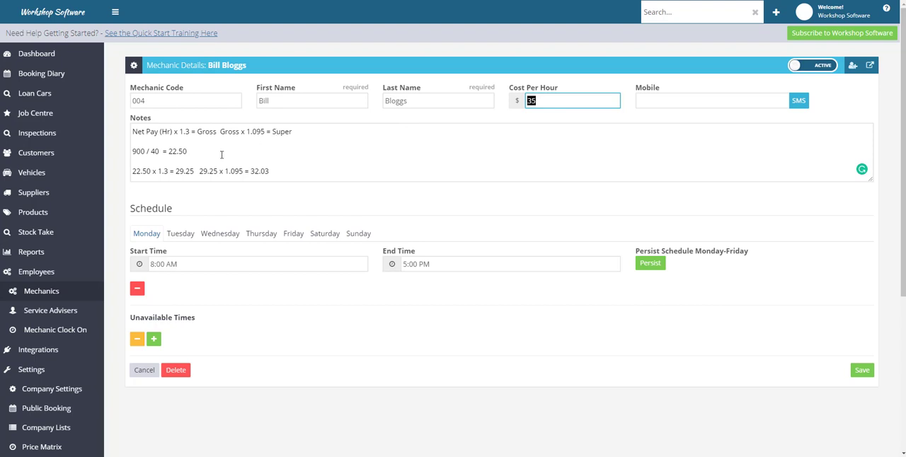
- Go through the worked example in the notes again, from weekly pay divided by hours to the hourly rate including super
click(133, 151)
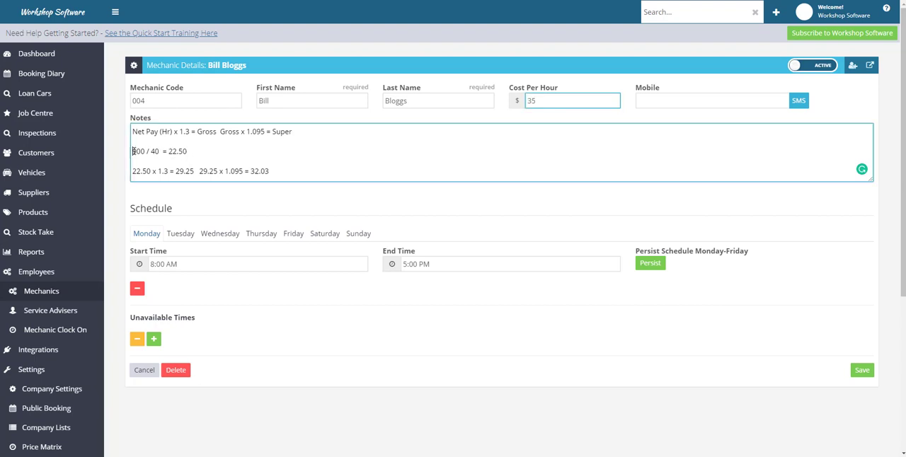
drag(133, 152, 145, 152)
double_click(155, 151)
drag(169, 152, 188, 152)
drag(133, 171, 152, 171)
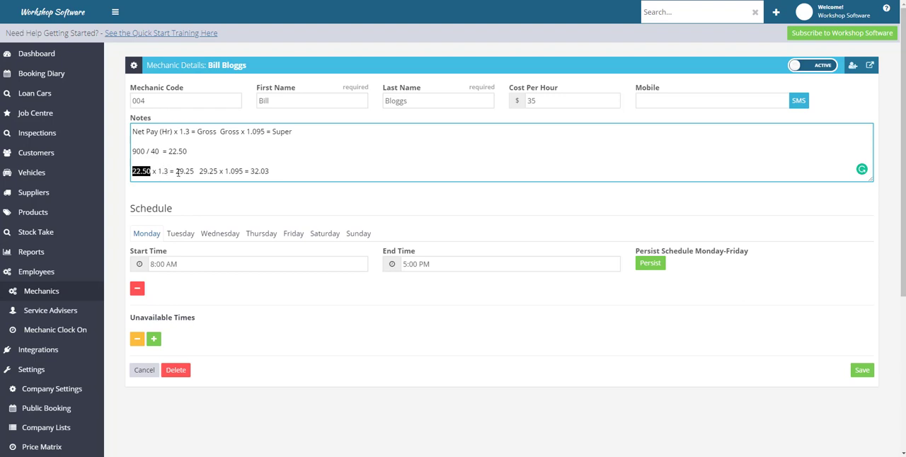
drag(176, 172, 194, 173)
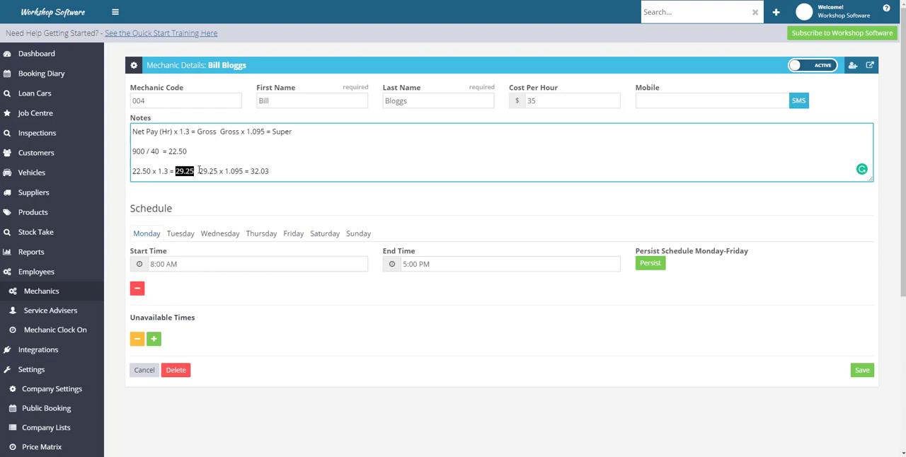
click(199, 171)
drag(199, 171, 272, 173)
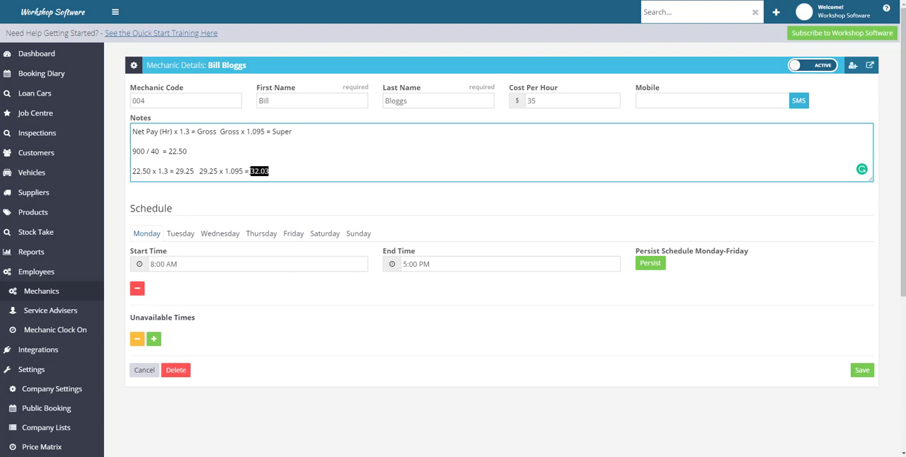
click(257, 171)
- Change the mechanic's cost per hour to 34, and open the company settings, discarding the unsaved edit
double_click(532, 101)
text(3)
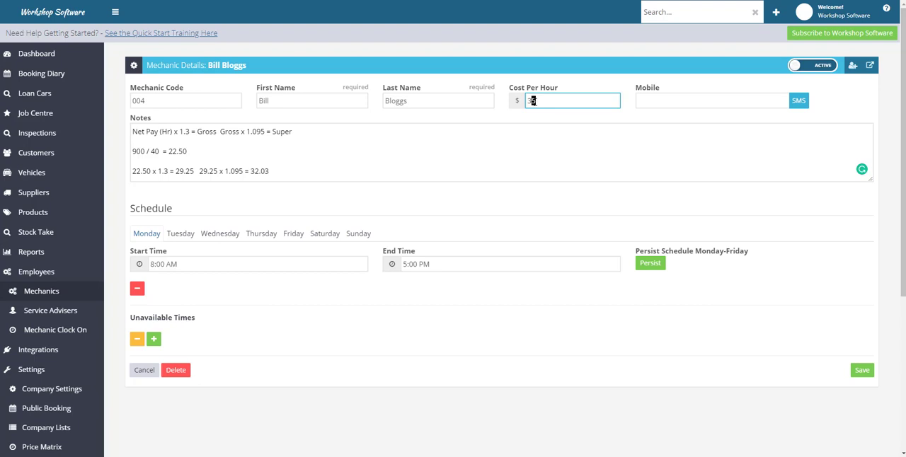
text(4)
click(68, 397)
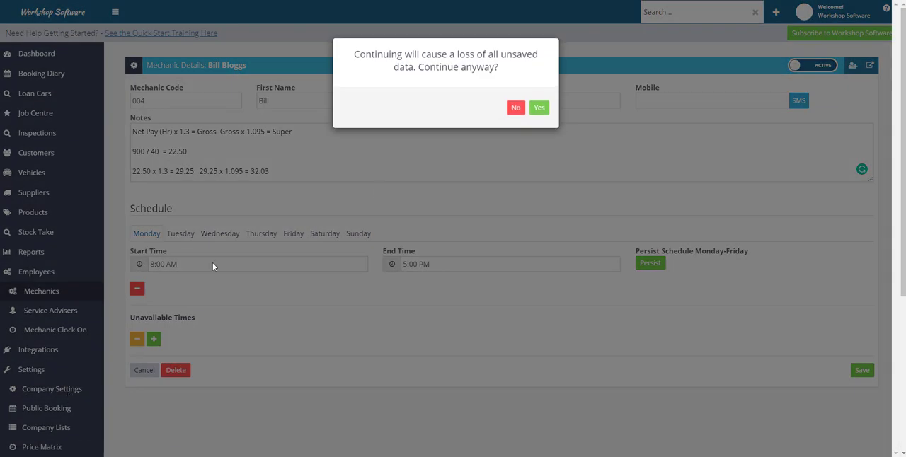
click(539, 107)
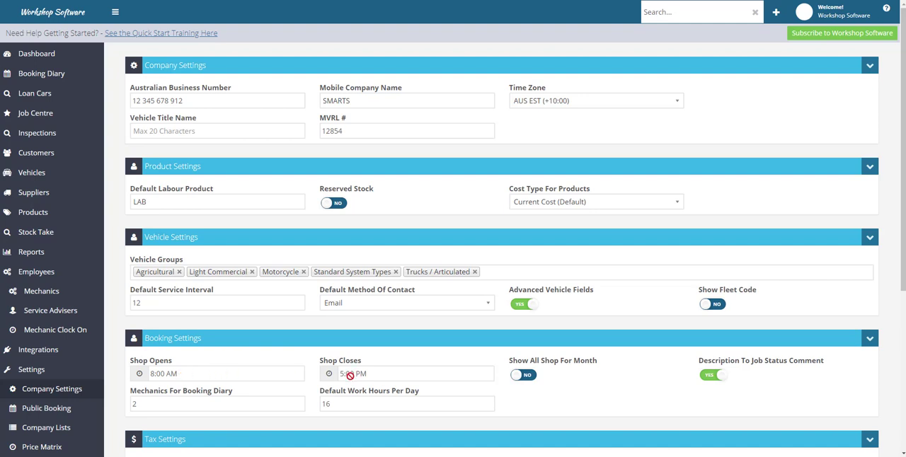
- Reopen the first listed mechanic's details and set the Monday start time to 8:00 AM
click(39, 296)
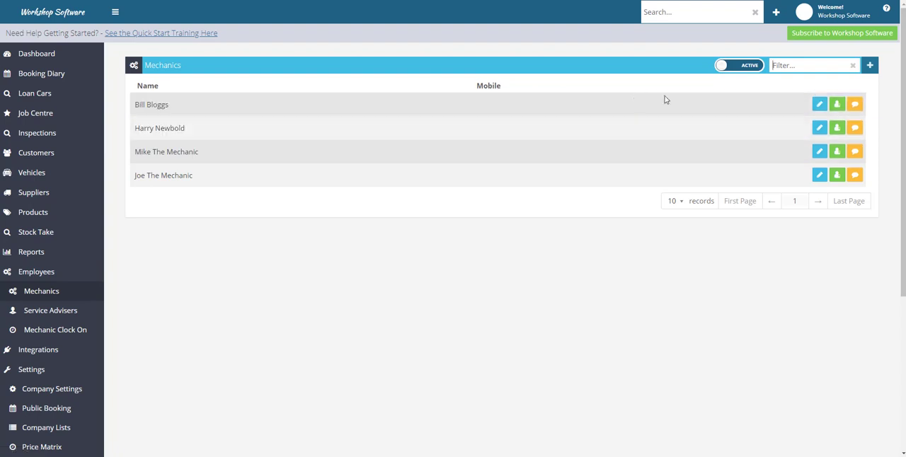
click(819, 104)
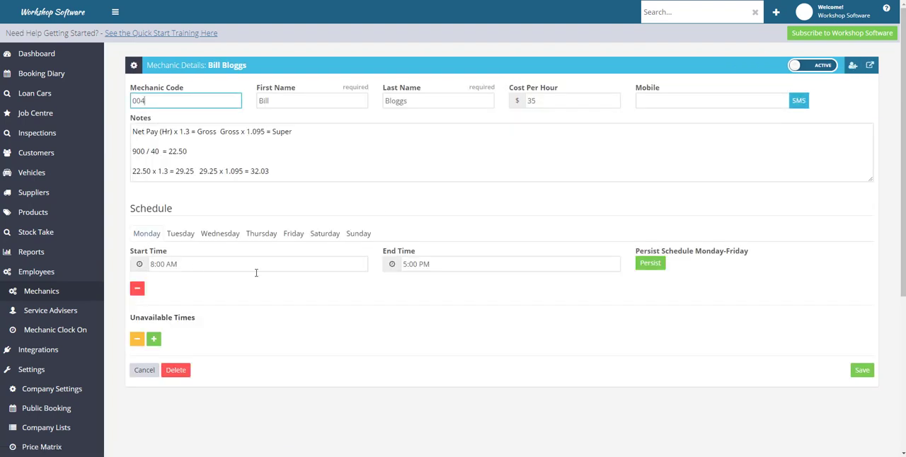
click(164, 264)
click(403, 264)
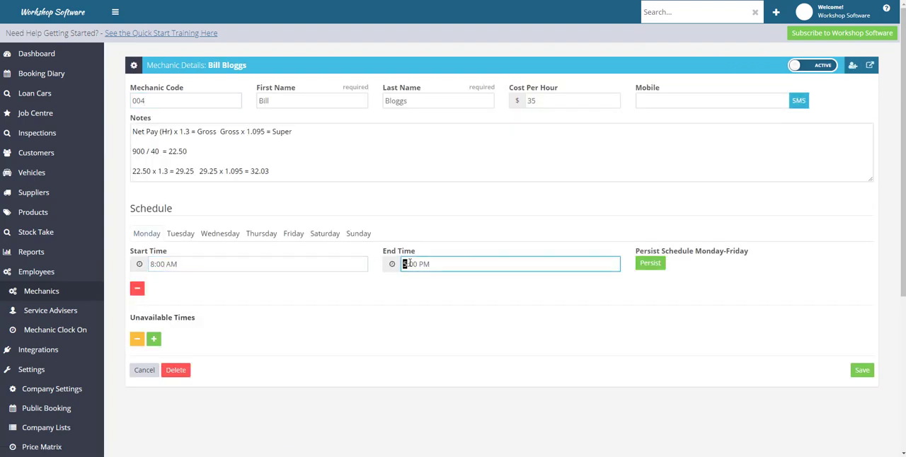
drag(404, 264, 442, 265)
click(140, 266)
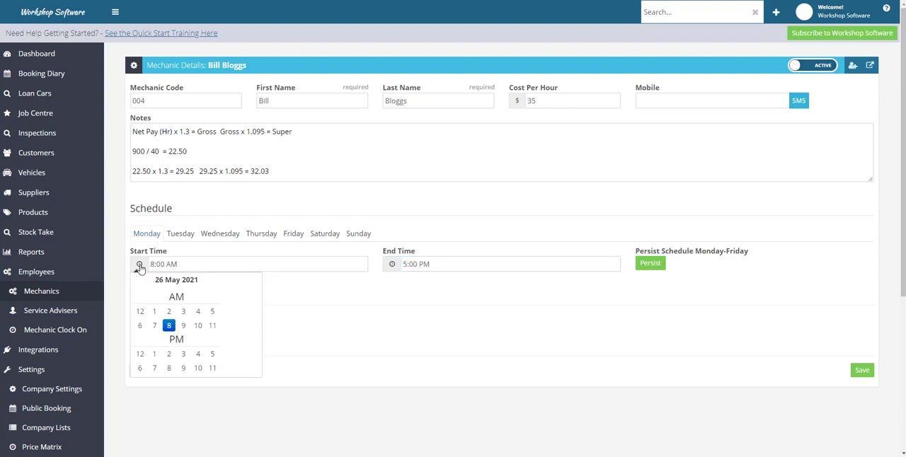
click(165, 328)
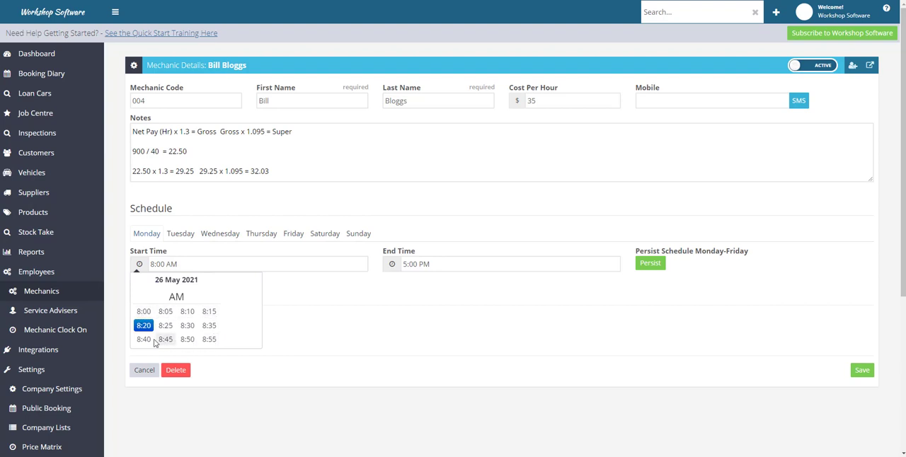
click(143, 314)
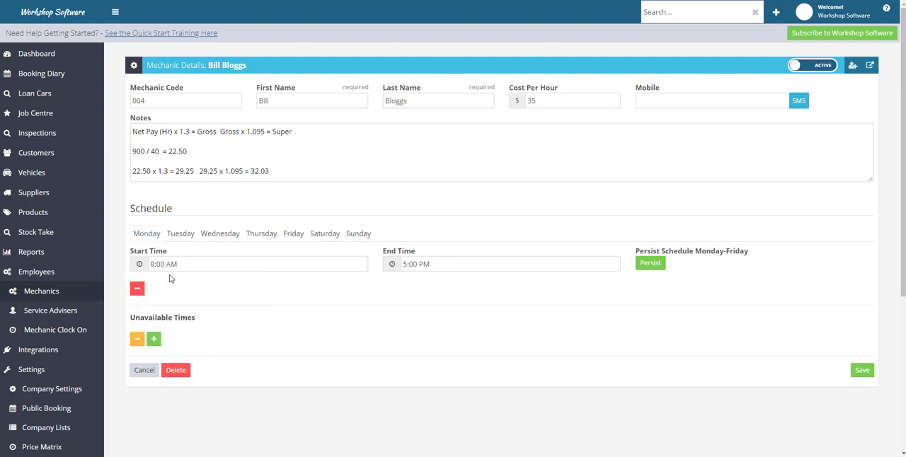
- Set the Monday end time to 5:00 PM and persist the schedule across Monday to Friday, checking it on Friday
click(394, 266)
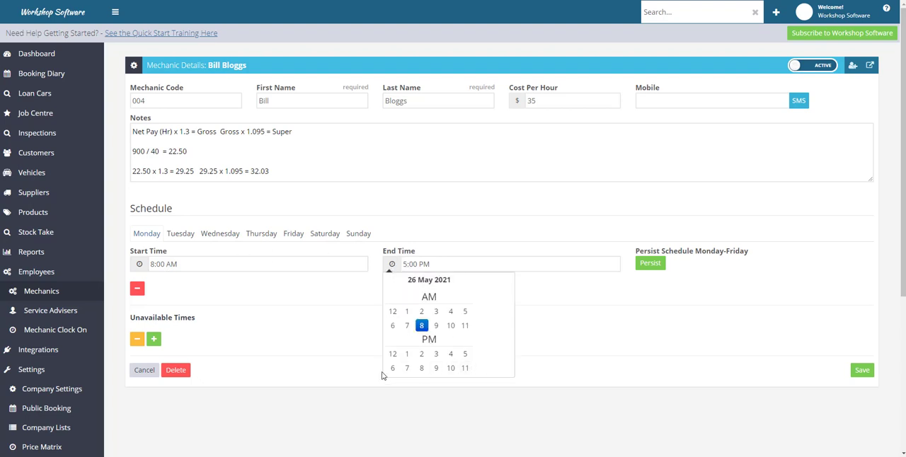
click(466, 356)
click(401, 316)
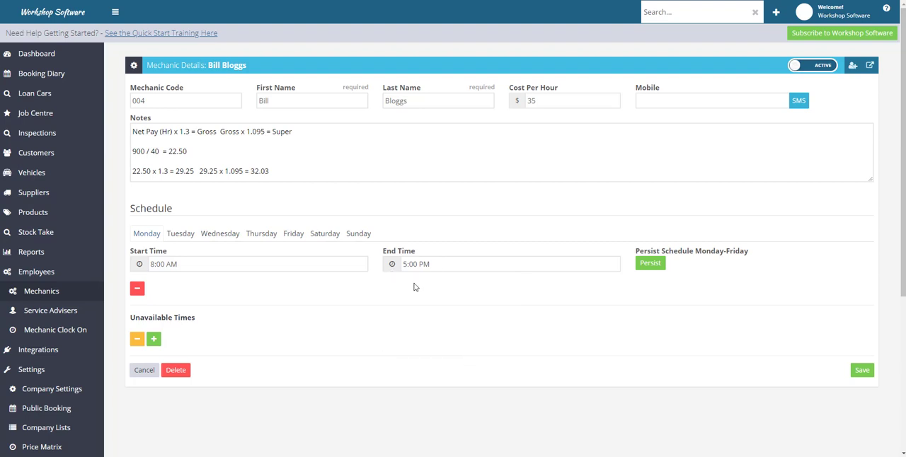
click(658, 270)
click(658, 270)
click(294, 234)
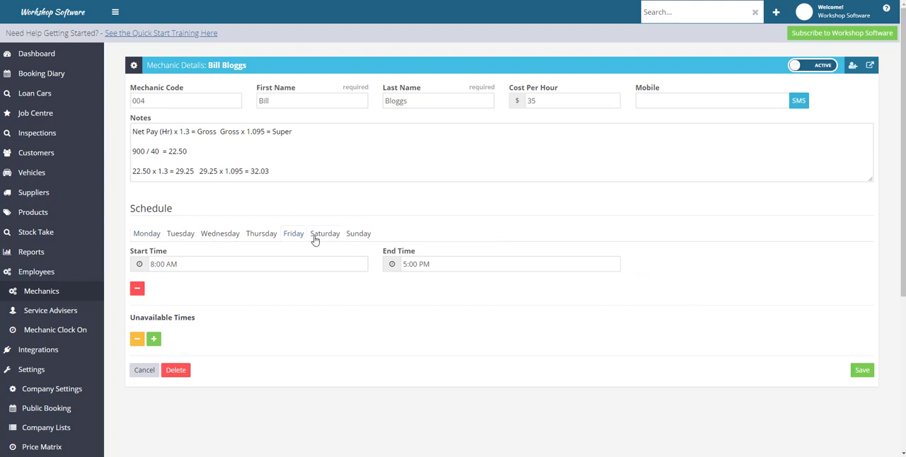
- Set the mechanic's Saturday schedule to start at 9:00 AM and end at 1:00 PM, and save the mechanic
click(325, 236)
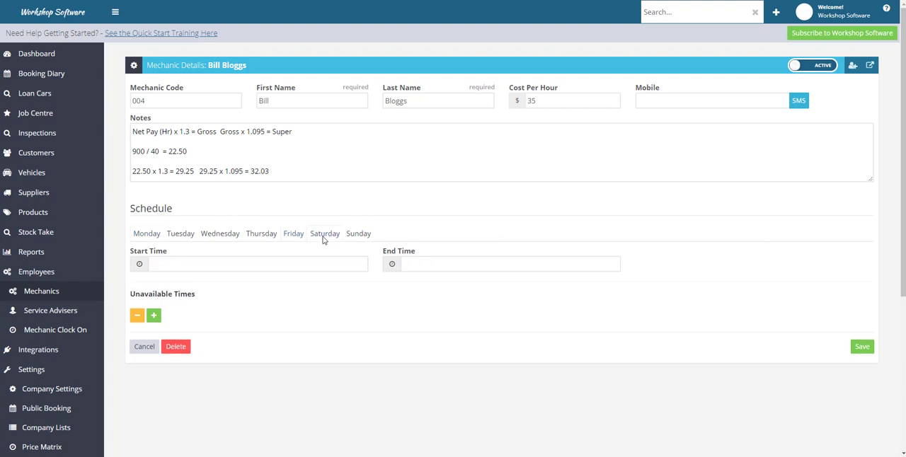
click(177, 263)
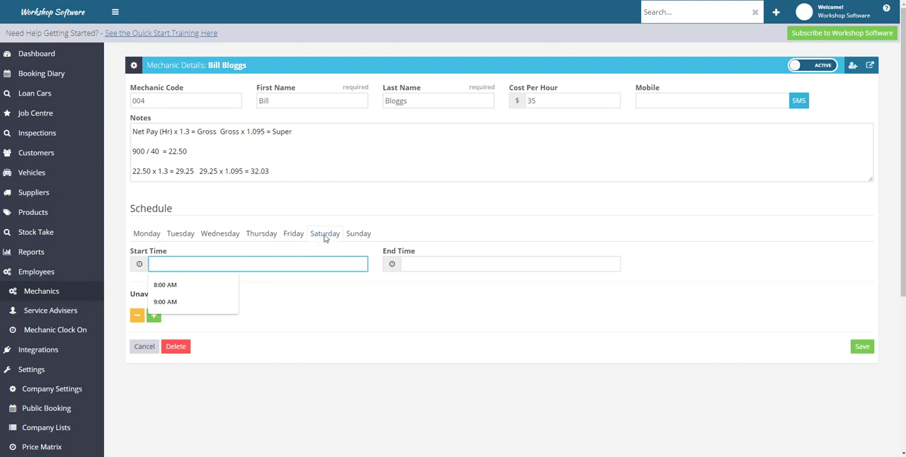
click(139, 266)
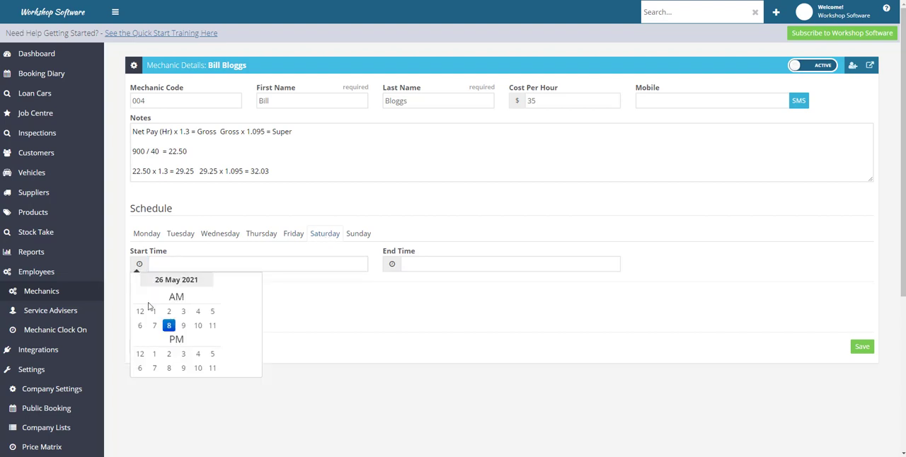
click(180, 327)
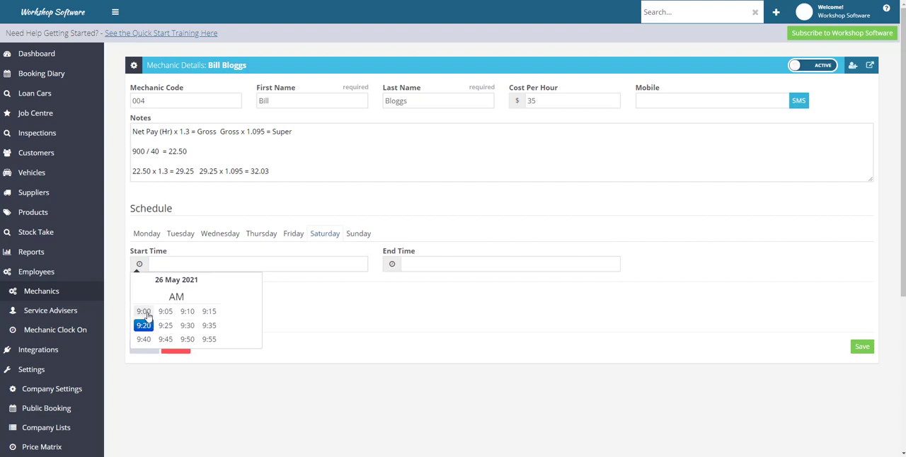
click(145, 312)
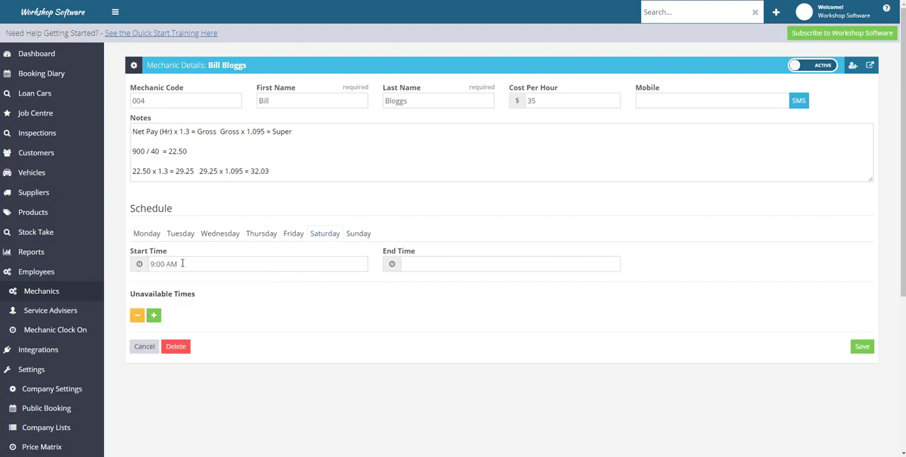
click(392, 265)
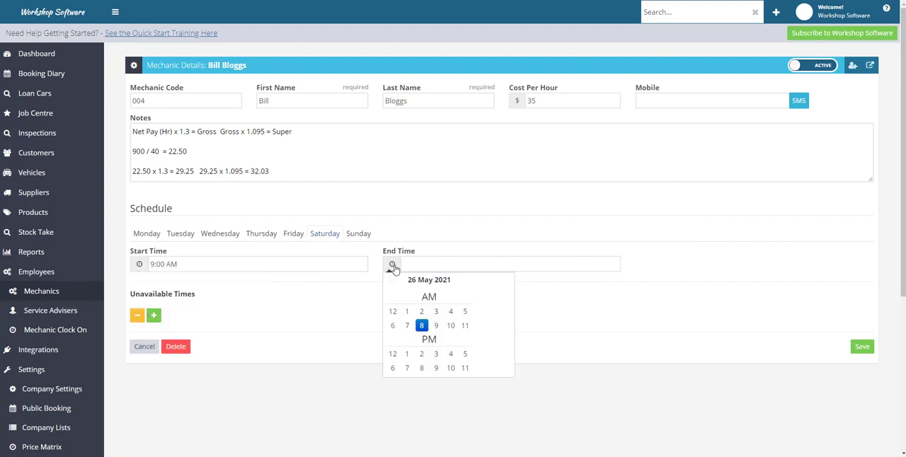
click(409, 359)
click(399, 319)
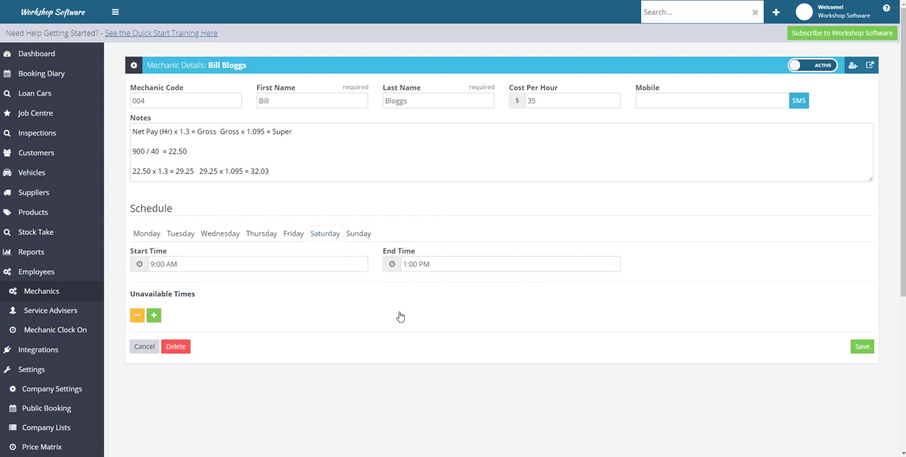
click(867, 352)
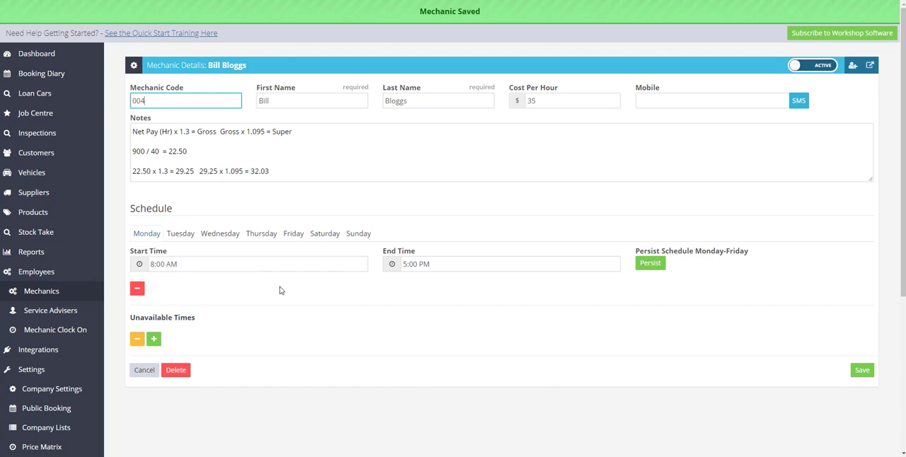
- Review the mechanic's Monday, Friday and Saturday schedules and save the mechanic again
click(146, 235)
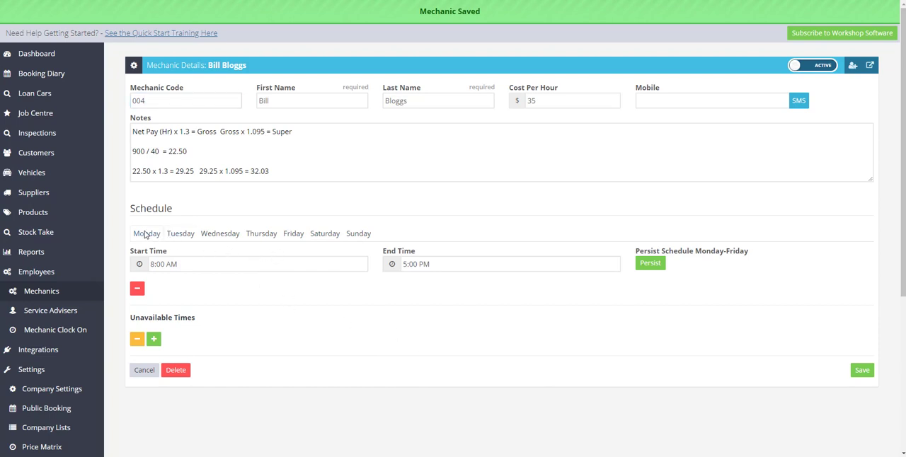
click(305, 237)
click(325, 234)
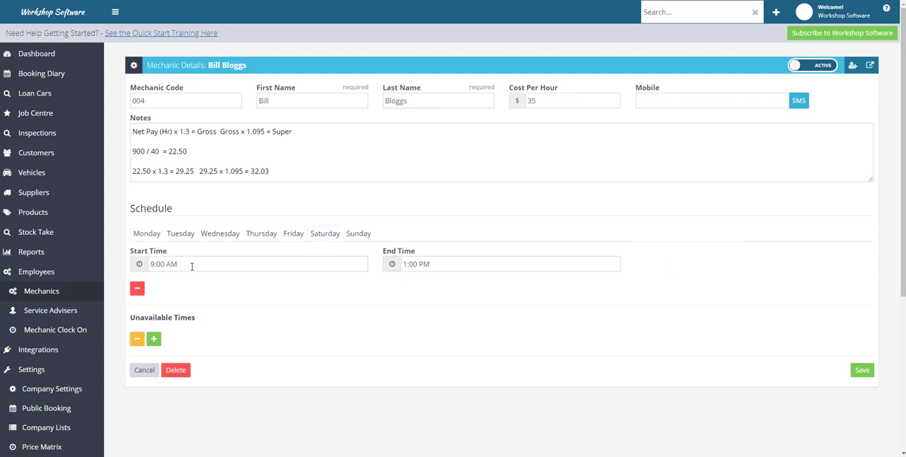
click(863, 371)
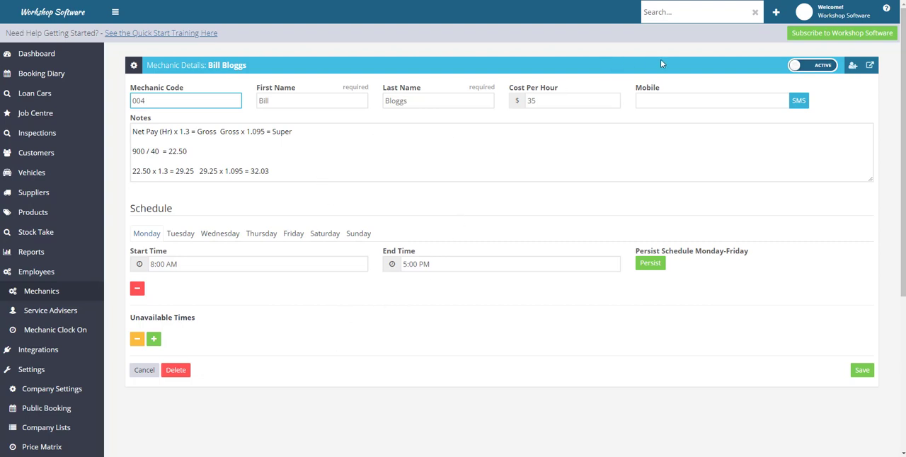
- Start a mobile user for this mechanic, enter the mechanic's first and last name, and set the status to Active
click(853, 67)
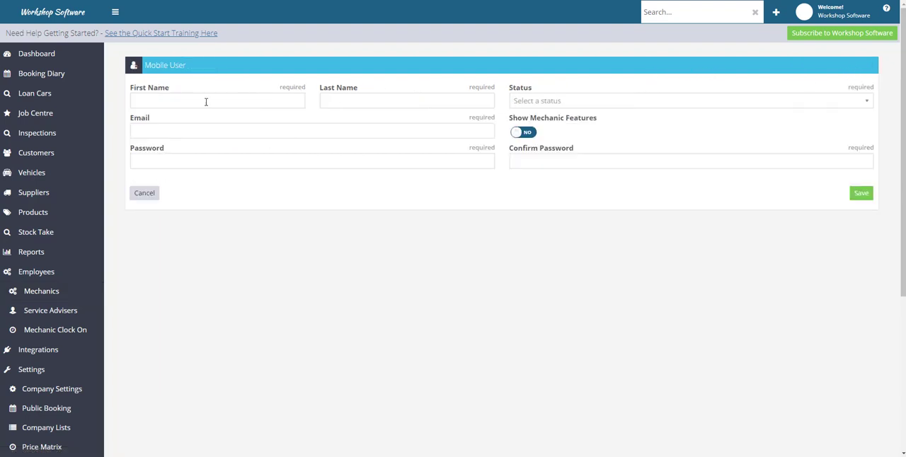
click(150, 101)
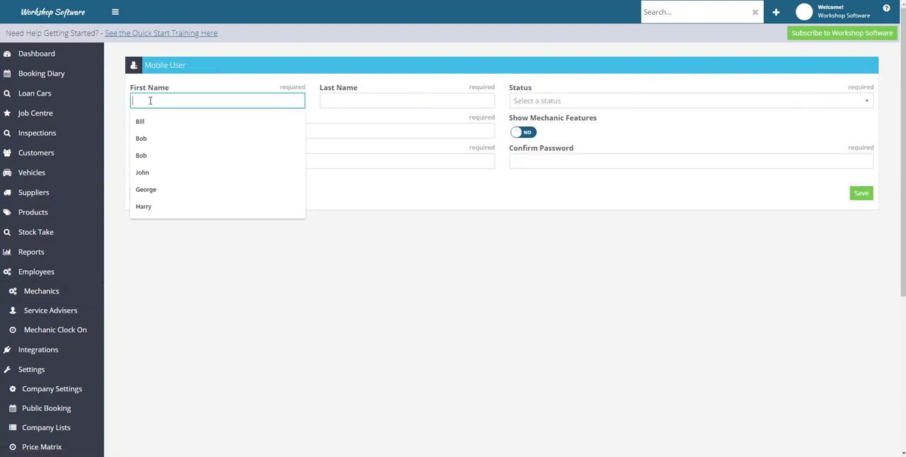
text(Bill)
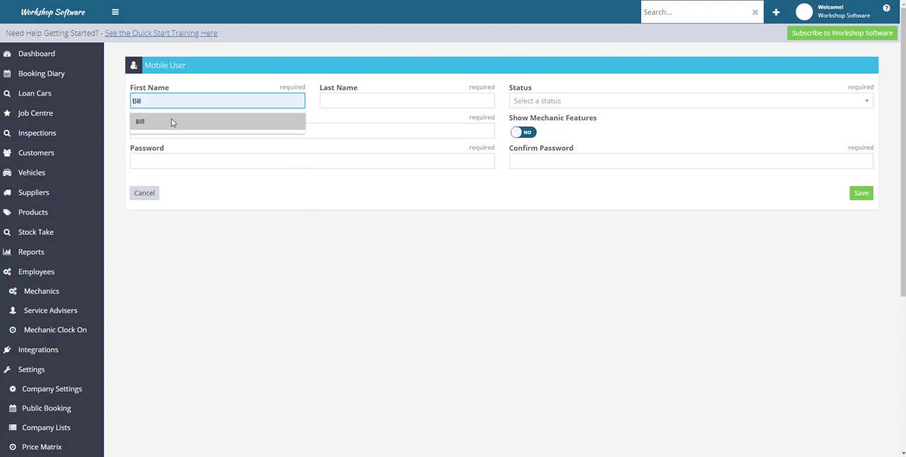
click(172, 122)
click(373, 102)
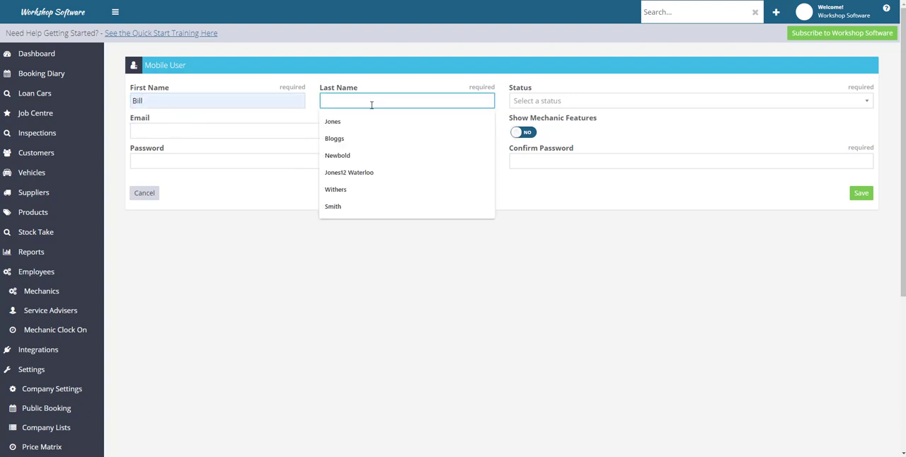
click(346, 140)
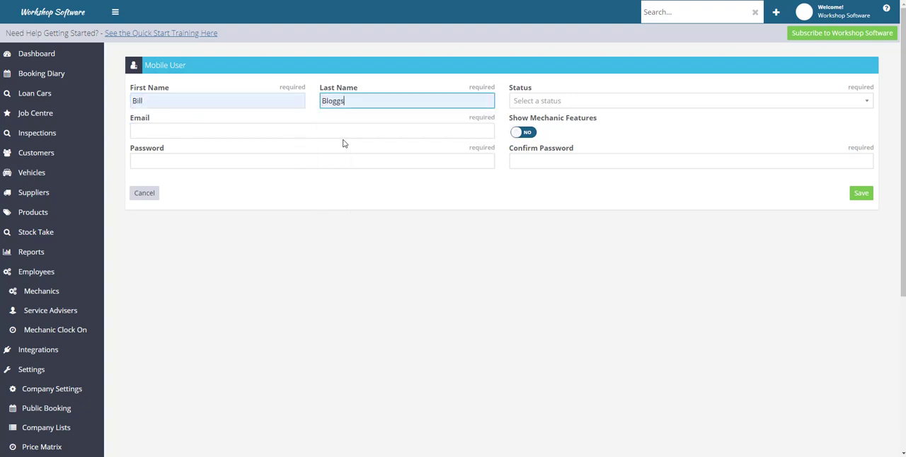
click(526, 102)
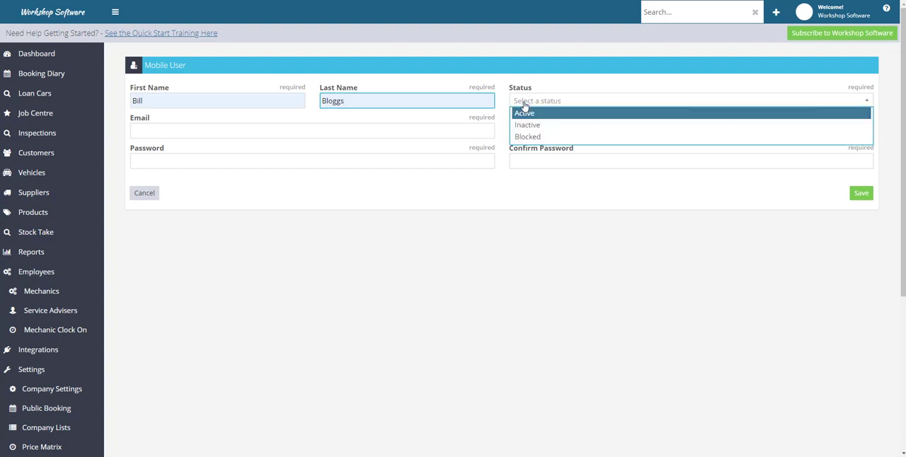
click(526, 112)
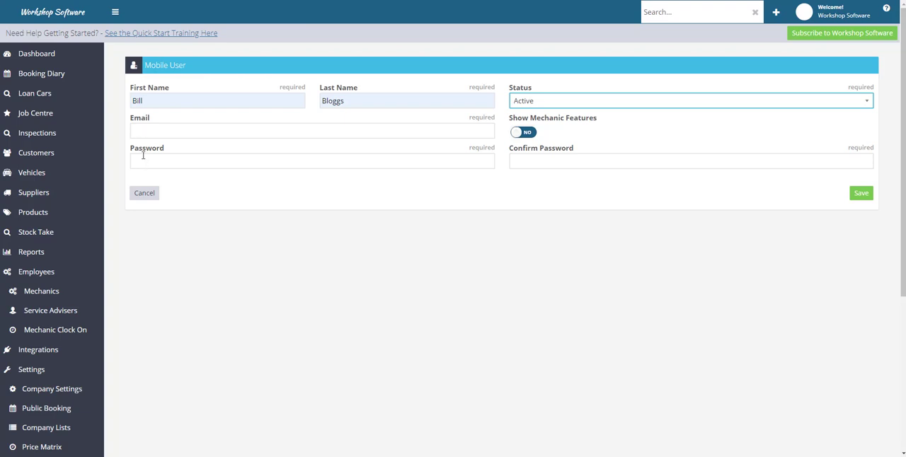
- Fill in the mobile user's e-mail address
click(143, 131)
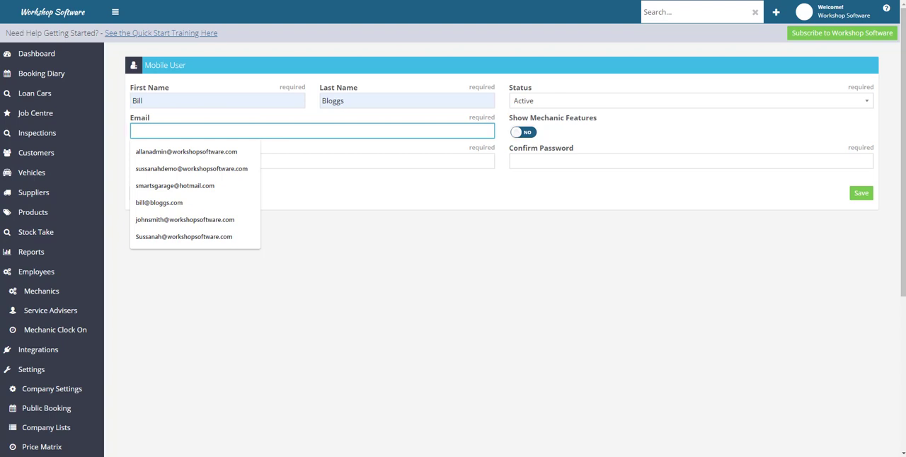
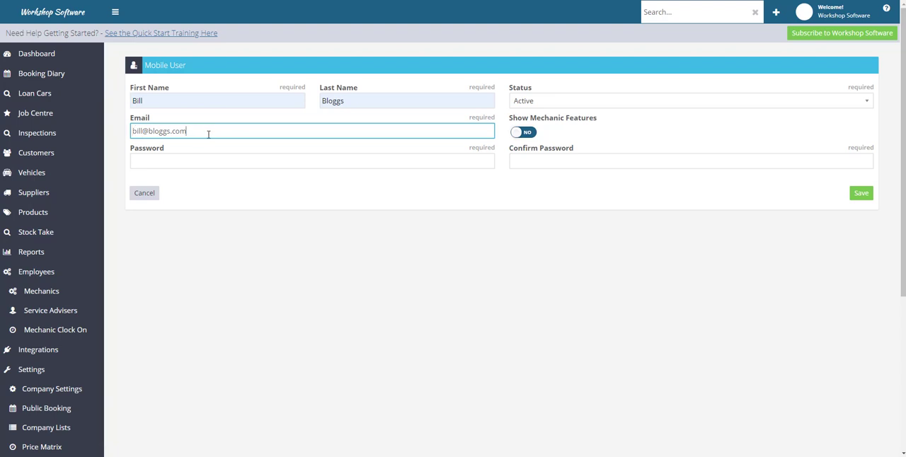
- Enter the mobile user's password and repeat it in the password confirmation
click(138, 161)
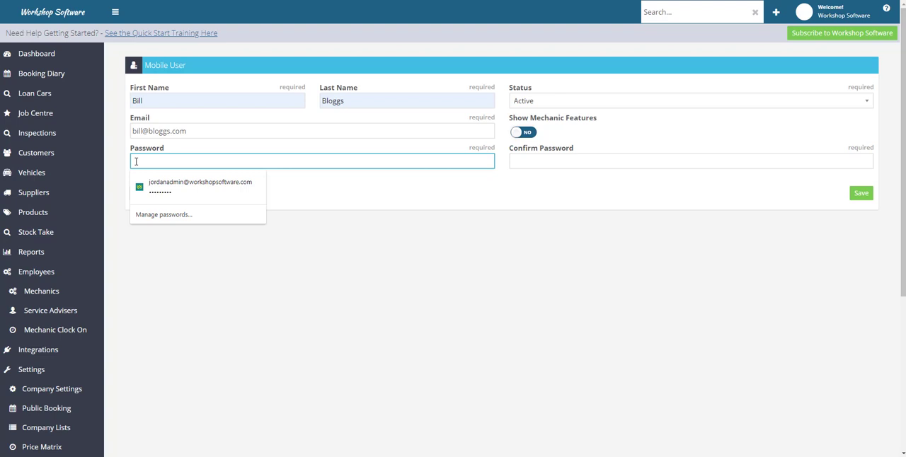
text(•••••)
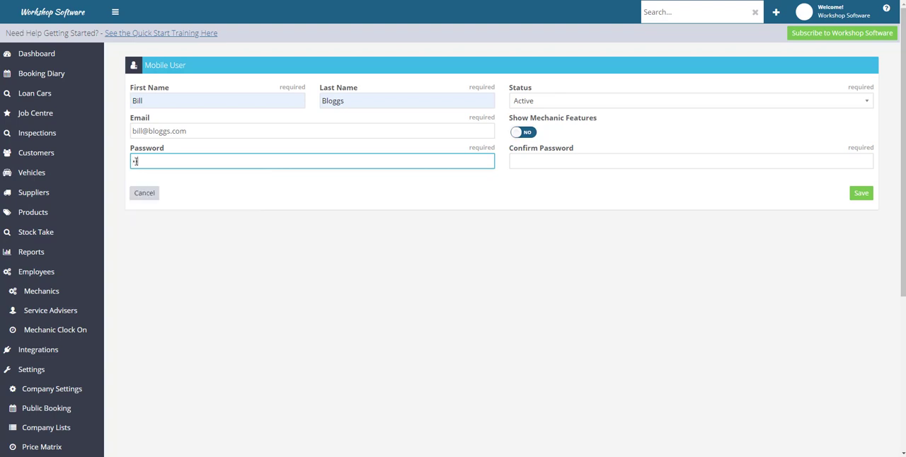
text(•••)
click(537, 160)
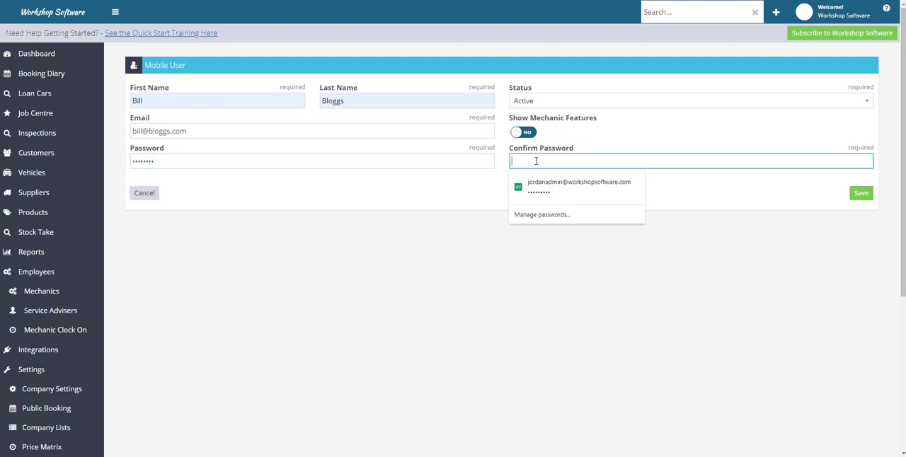
text(p)
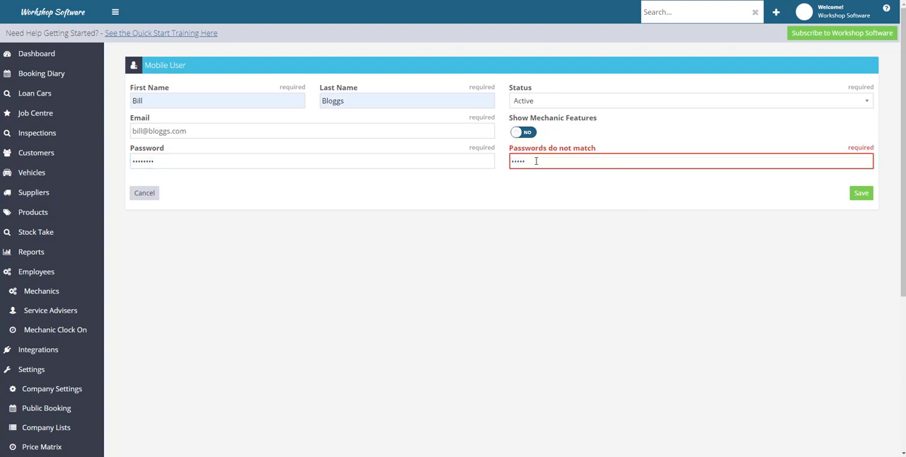
text(assword)
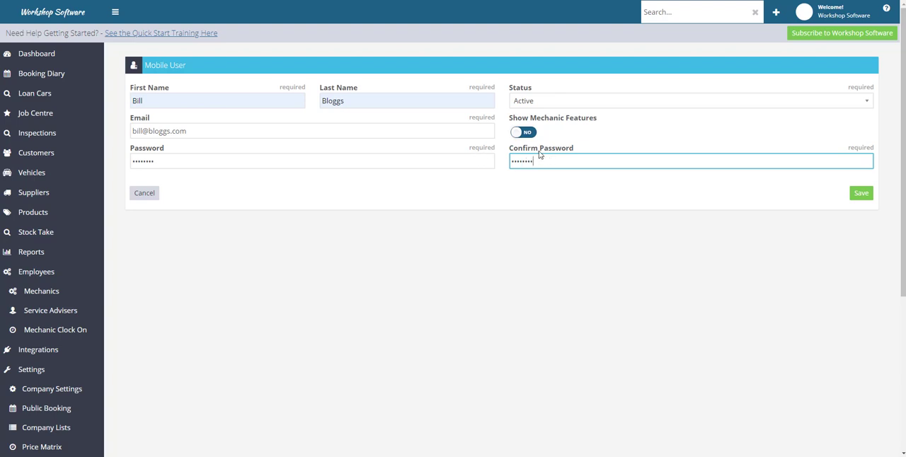
- Save the mobile user and check its stored password field
click(864, 196)
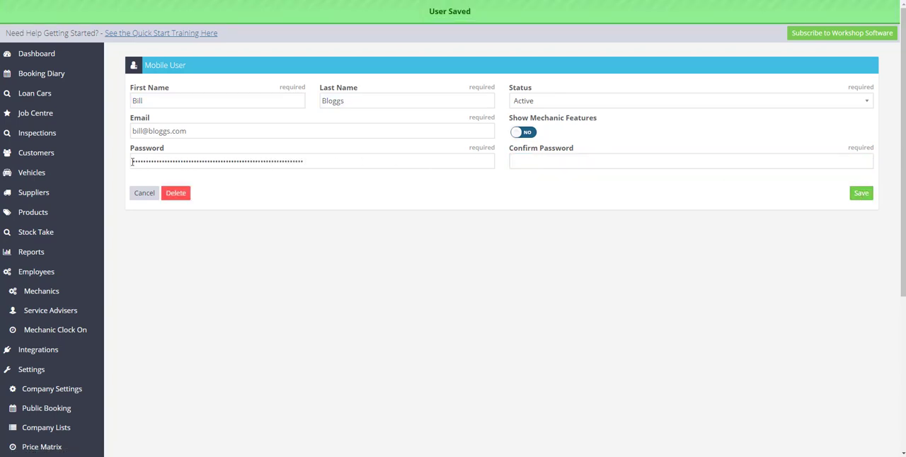
drag(132, 162, 319, 163)
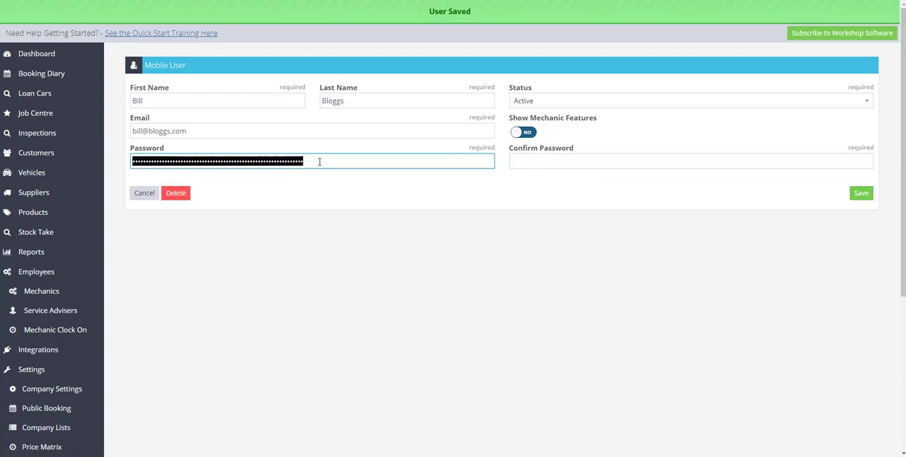
click(310, 164)
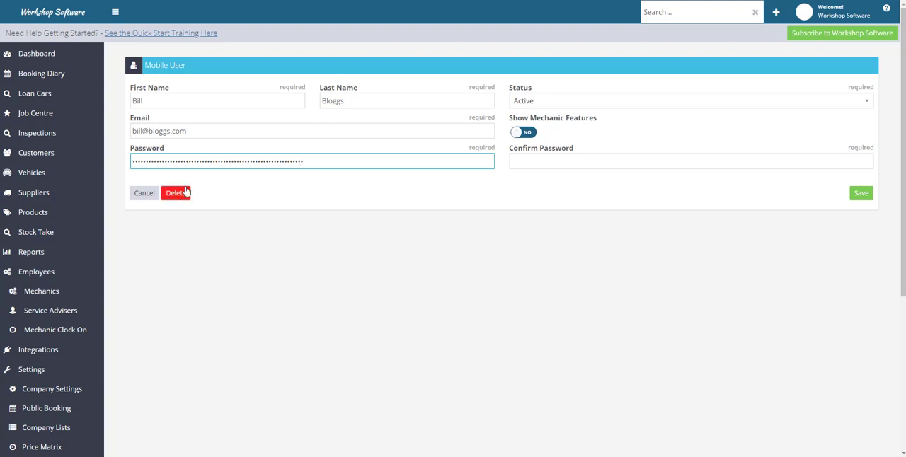
- Review the mobile user's name fields and status options, and save the user again
click(526, 103)
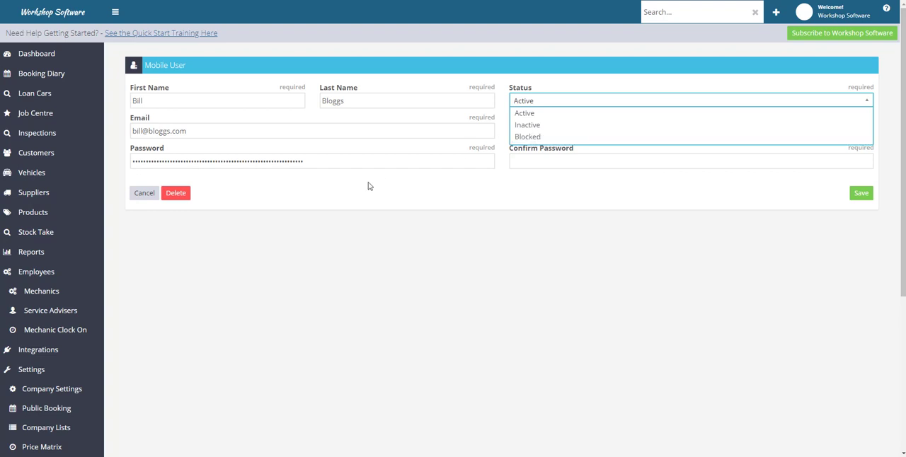
click(162, 100)
click(374, 100)
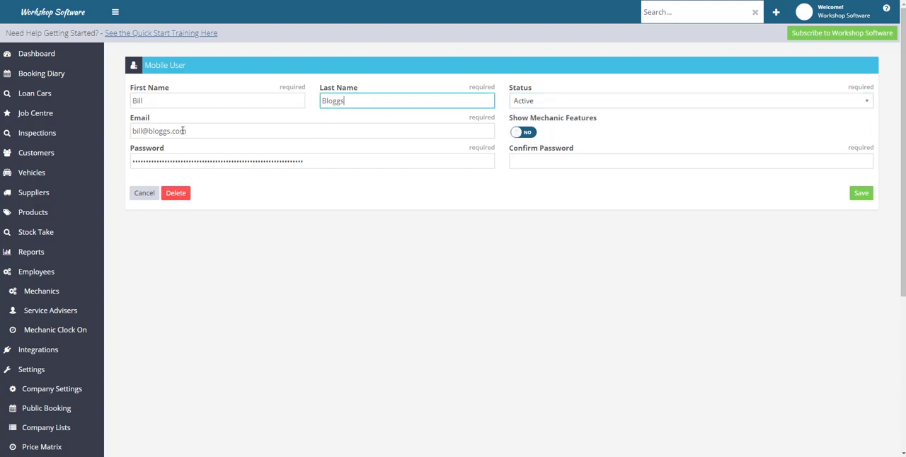
click(255, 99)
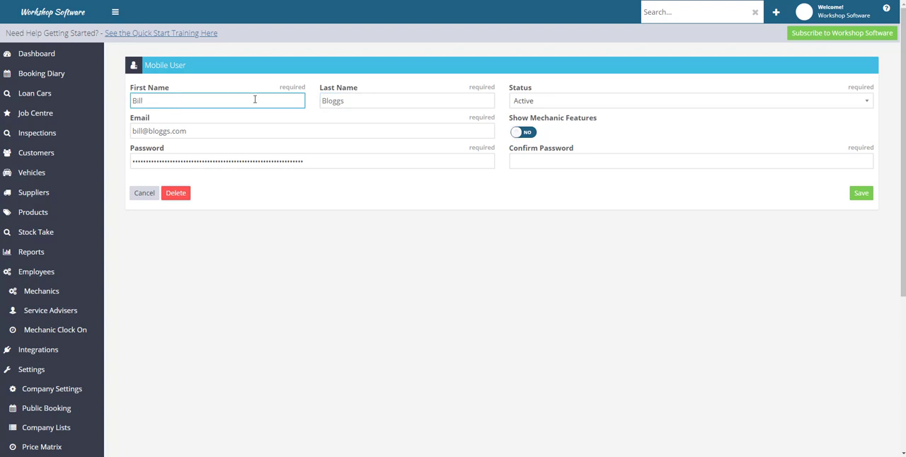
click(351, 101)
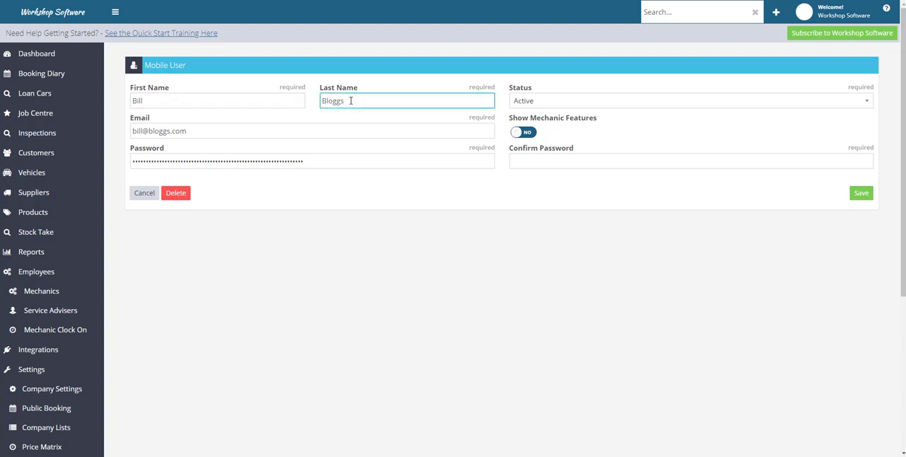
click(522, 102)
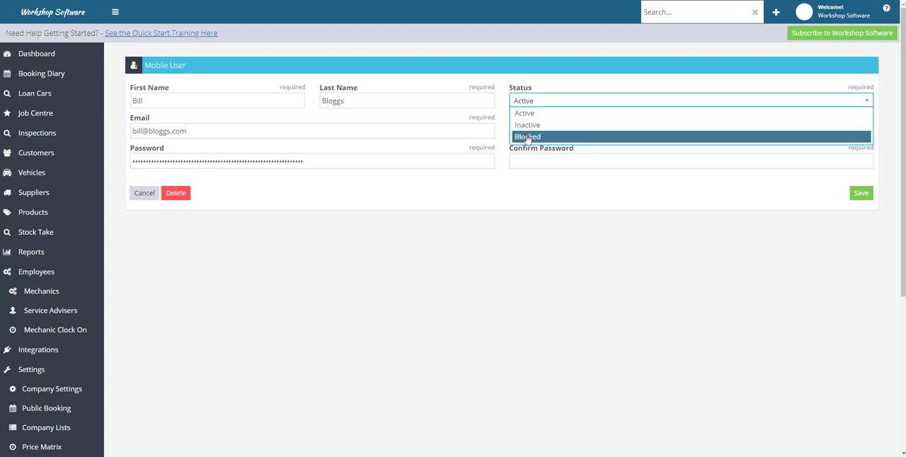
click(527, 190)
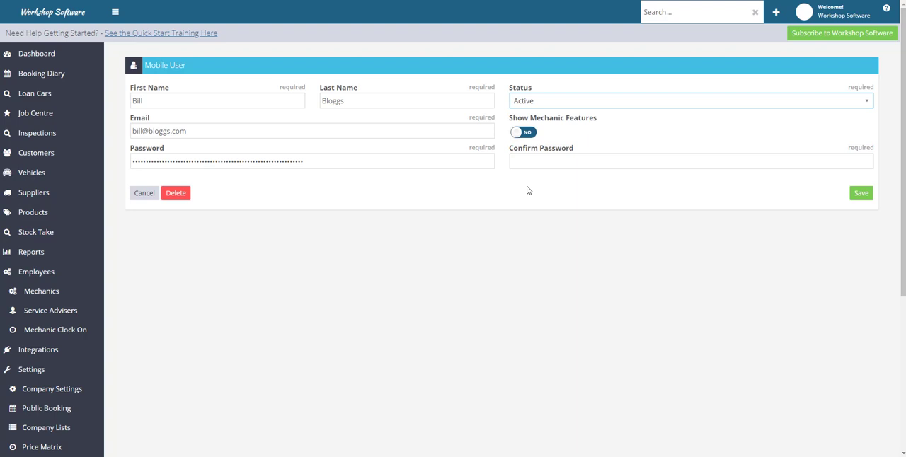
click(861, 195)
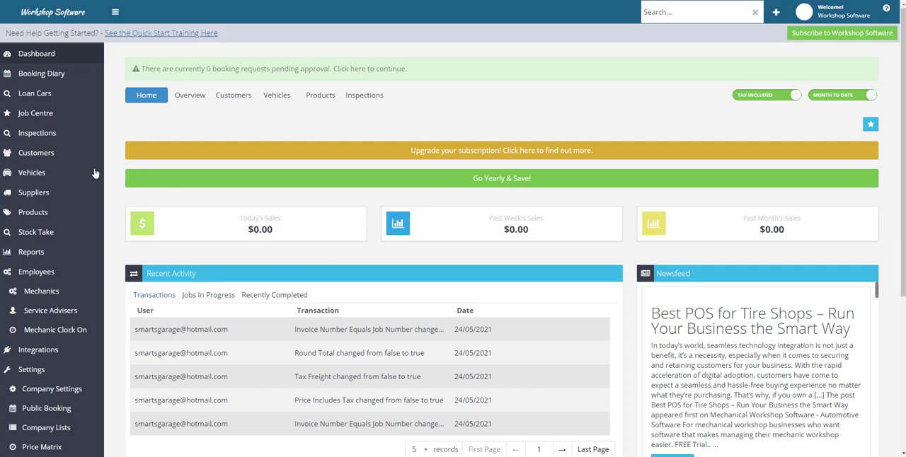
- View the vehicle settings in the company settings, and open the Mercedes GLC from the vehicle list
click(30, 178)
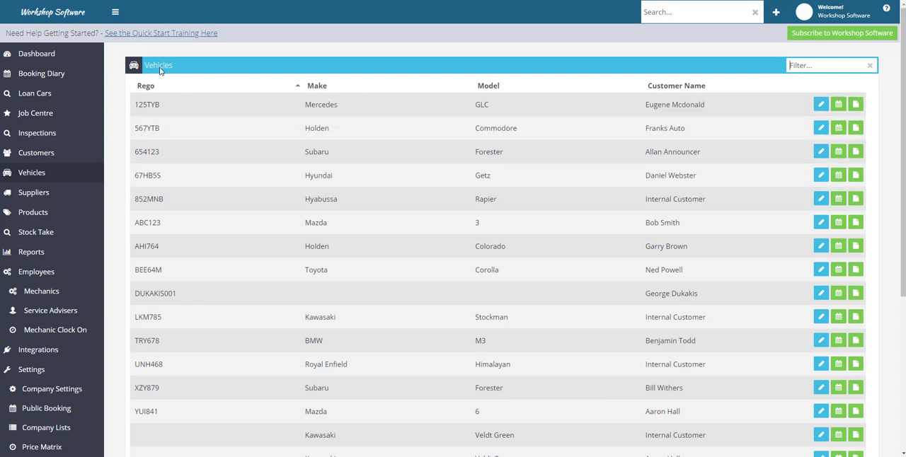
click(41, 394)
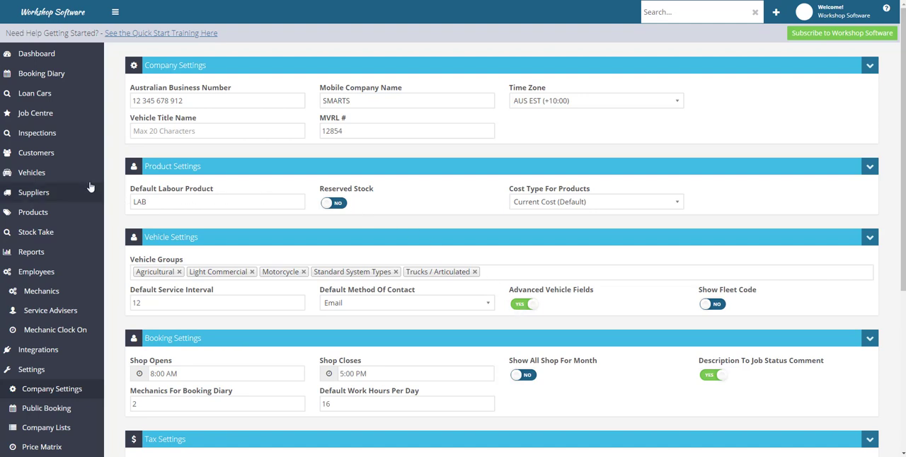
click(53, 174)
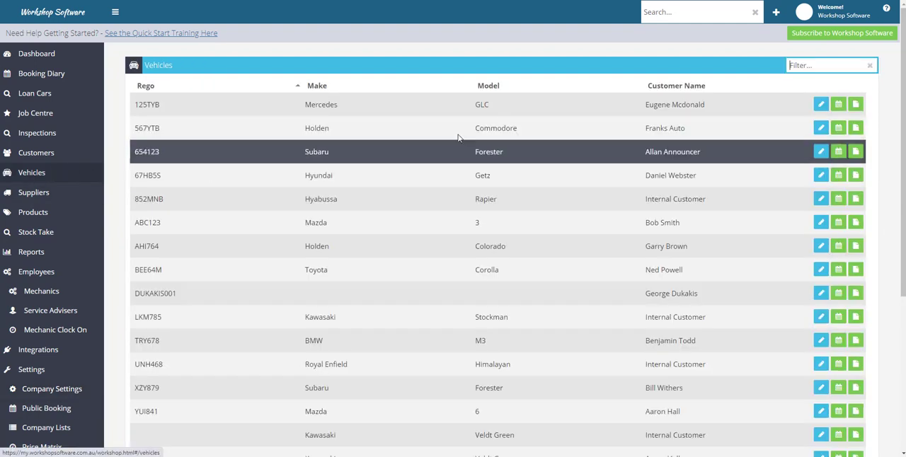
click(821, 106)
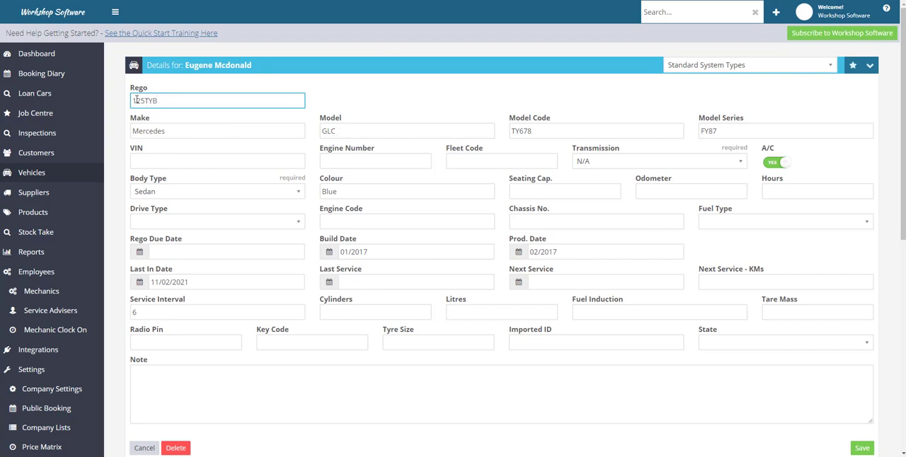
- Change the Mercedes GLC's vehicle group to Light Commercial and its body type to Dual Cab Chassis
click(705, 68)
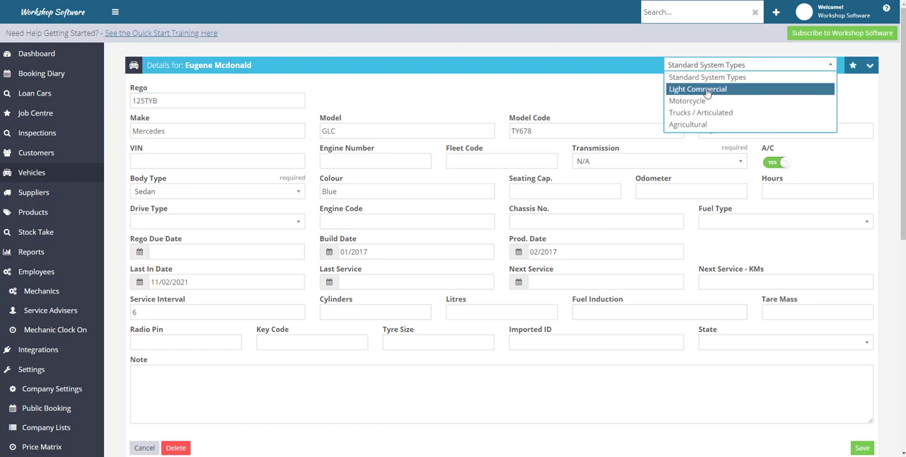
click(706, 90)
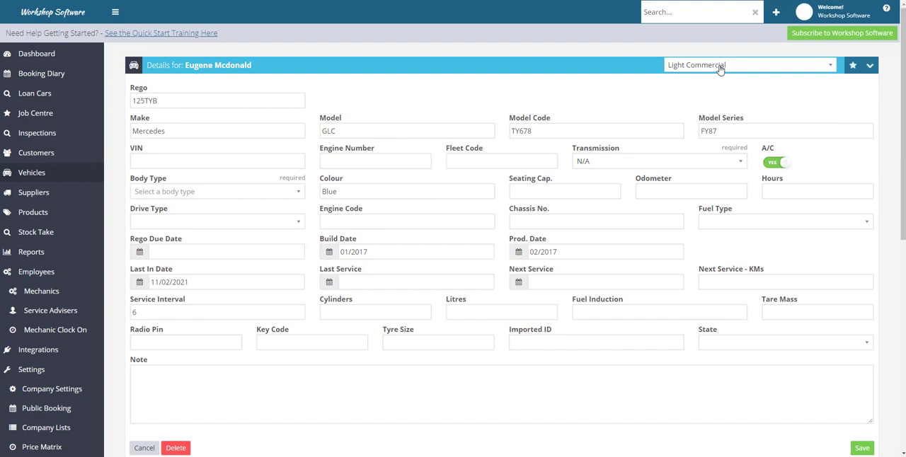
click(216, 199)
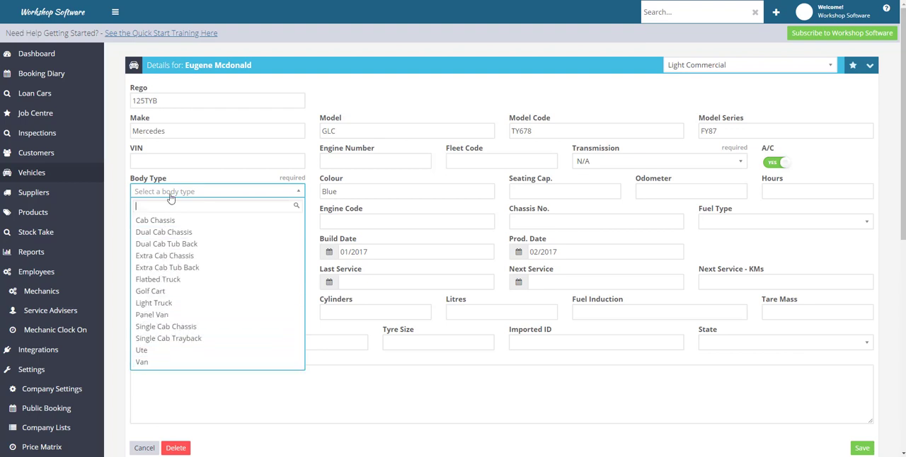
click(170, 235)
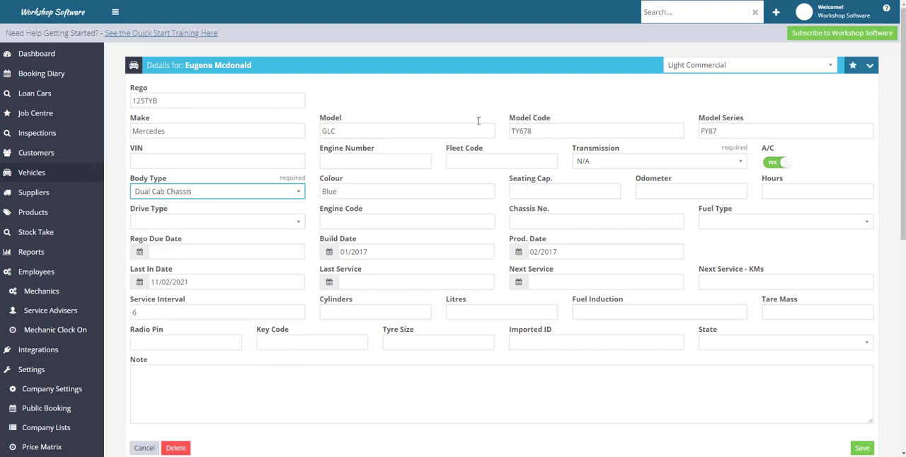
- Return the vehicle group to Standard System Types and set the body type to Sedan
click(807, 72)
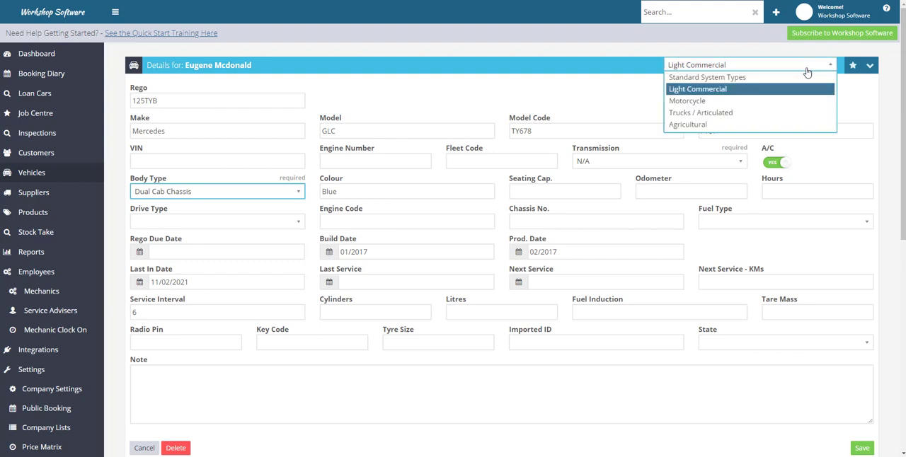
click(732, 78)
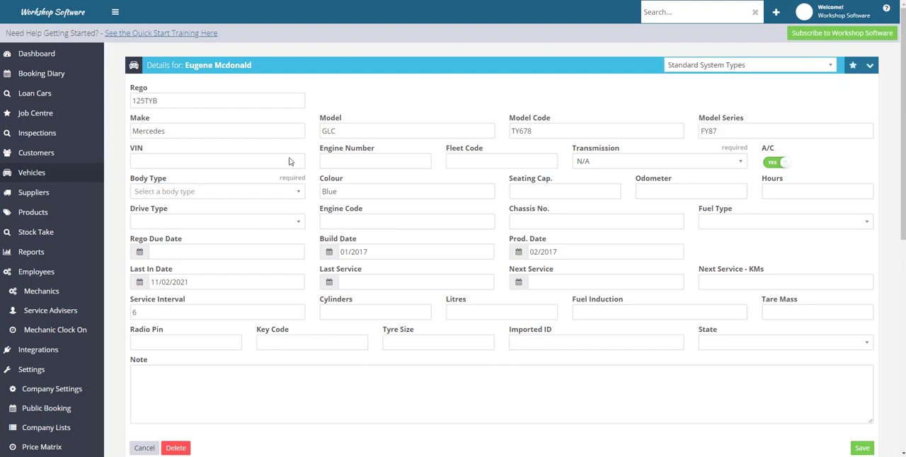
click(172, 197)
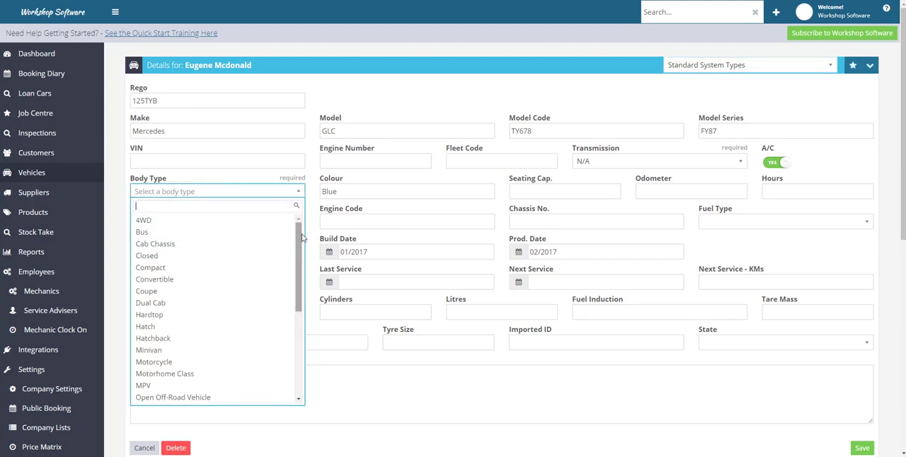
scroll(301, 248, down, 2)
scroll(301, 248, down, 3)
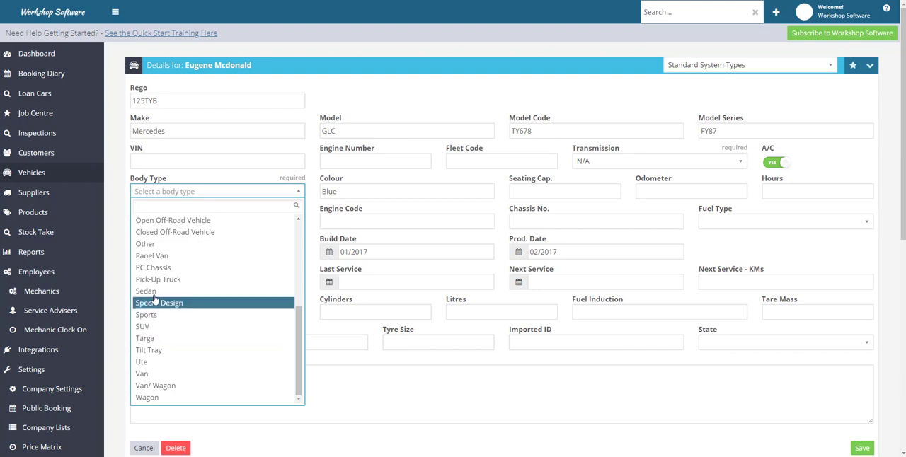
click(154, 294)
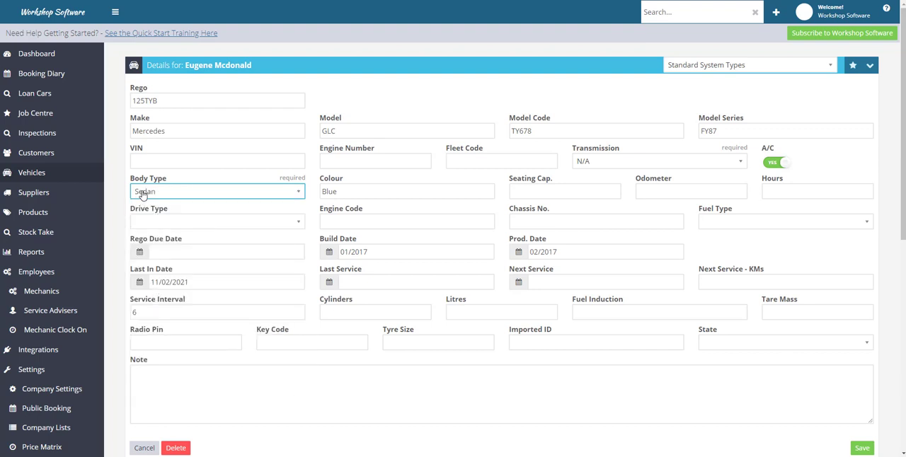
- Change the vehicle group to Motorcycle and the body type to Trail Bike
click(833, 69)
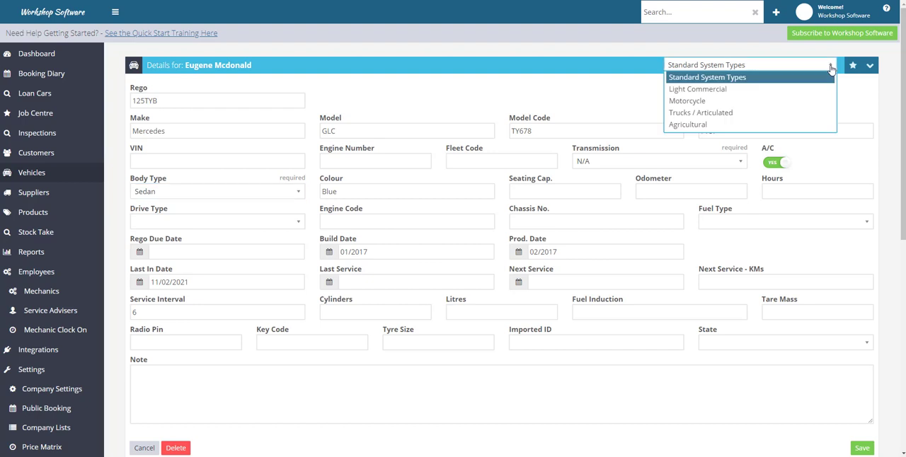
click(687, 103)
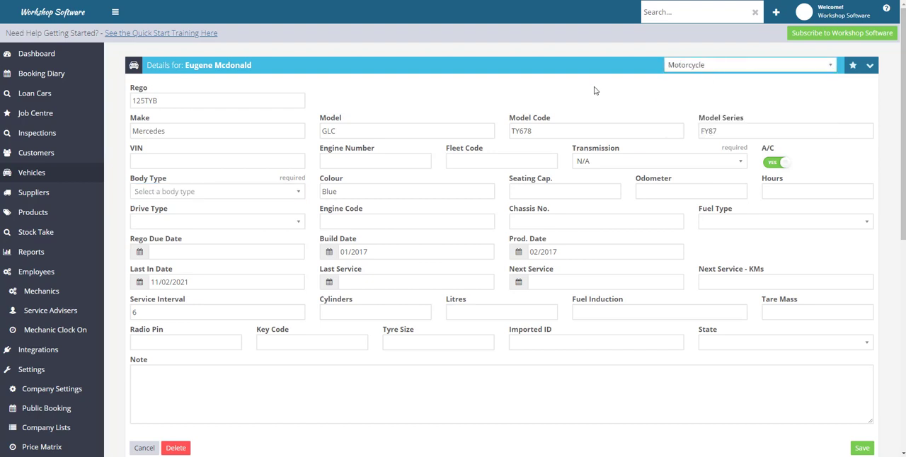
click(173, 194)
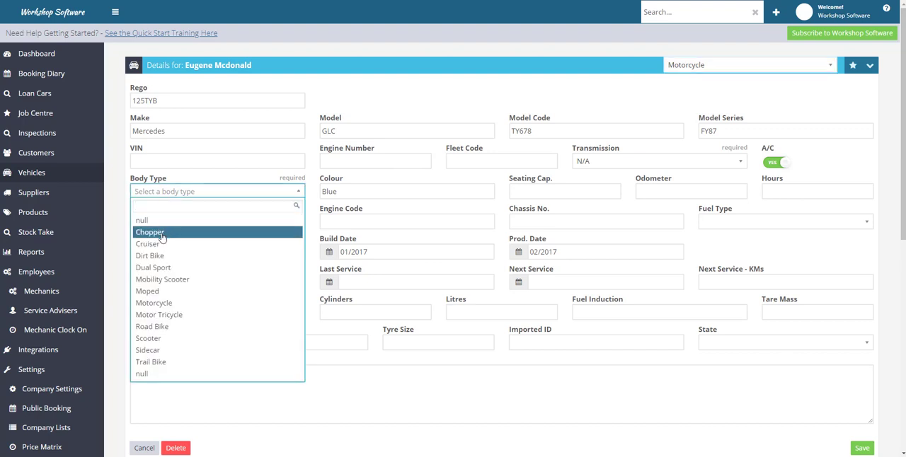
click(153, 364)
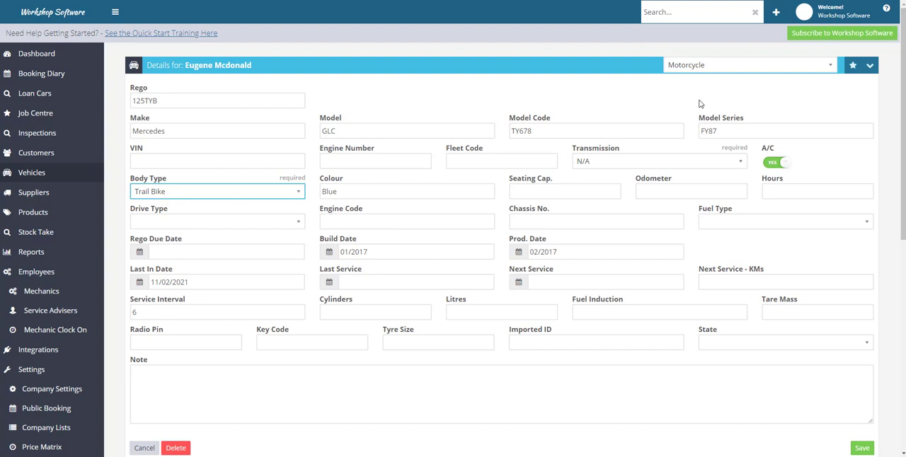
- Switch the vehicle group back to Standard System Types and choose Sedan as the body type
click(717, 66)
click(717, 78)
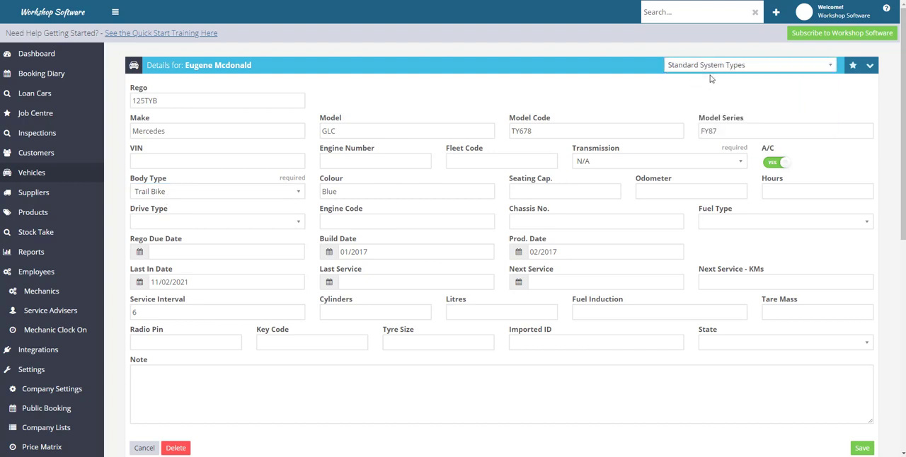
click(187, 194)
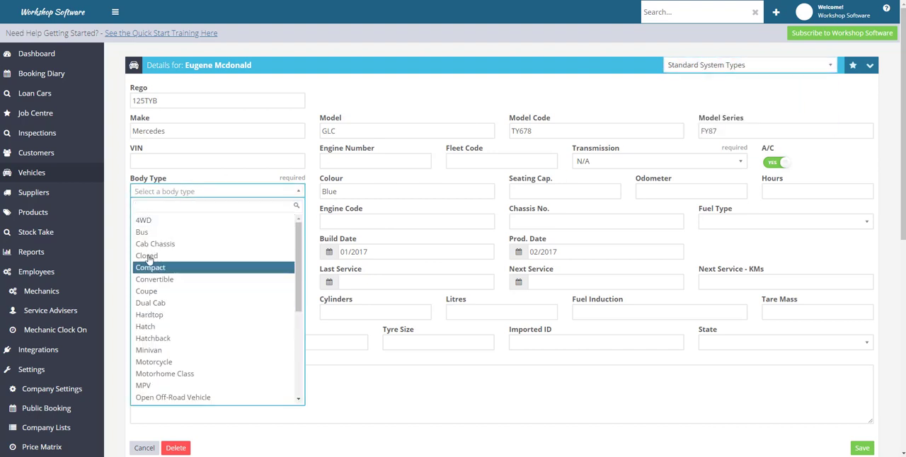
text(sed)
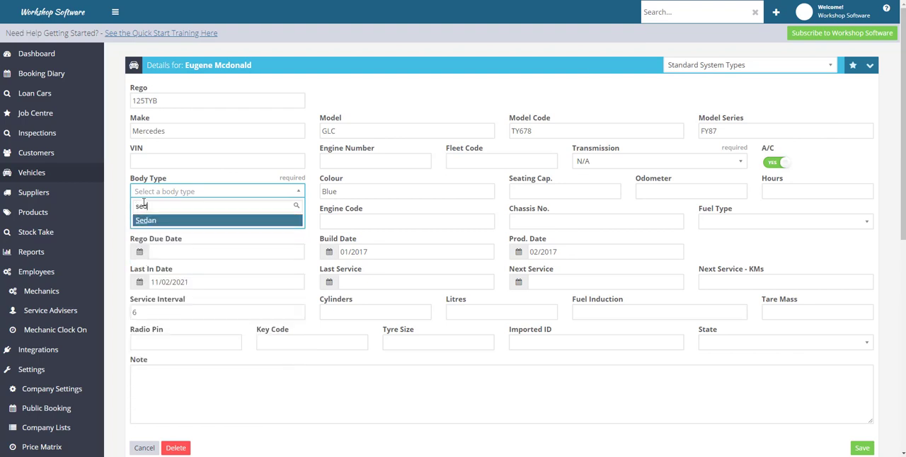
click(152, 222)
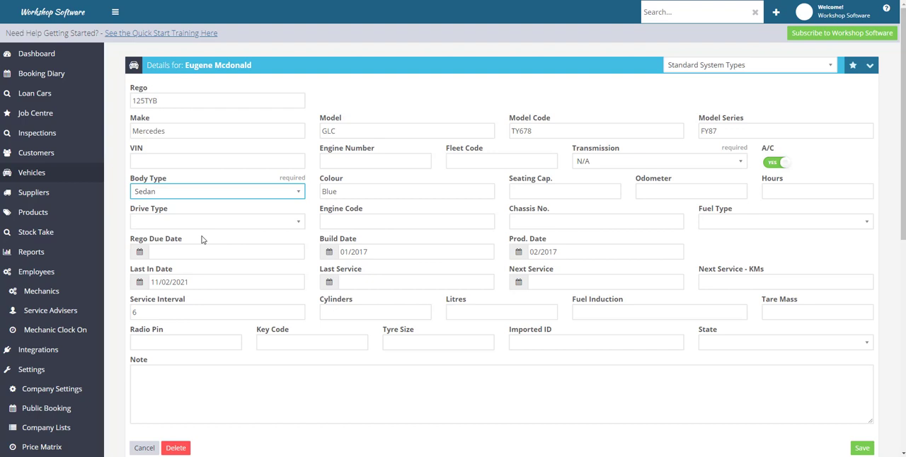
- Set the vehicle's fuel type to Petrol and its drive type to Front Wheel Drive
click(724, 224)
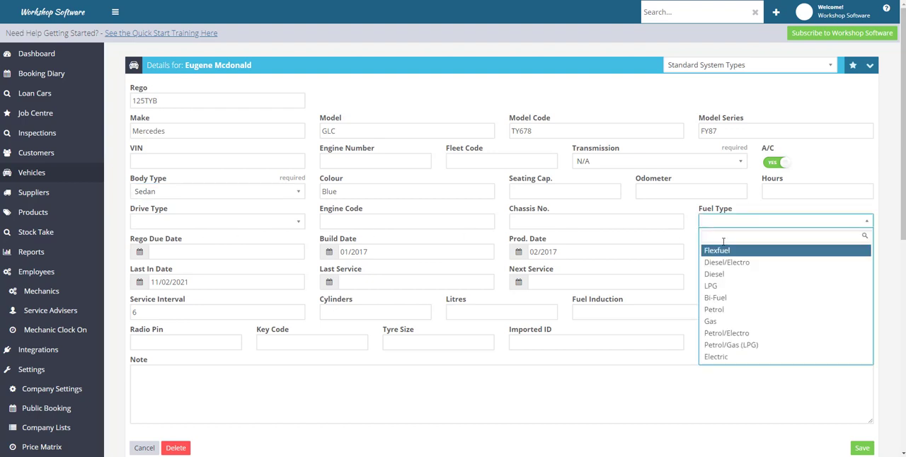
click(716, 312)
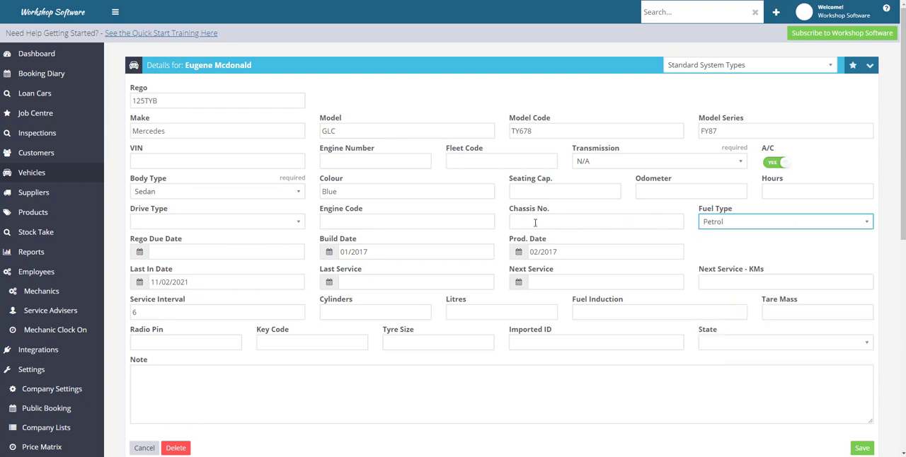
click(224, 225)
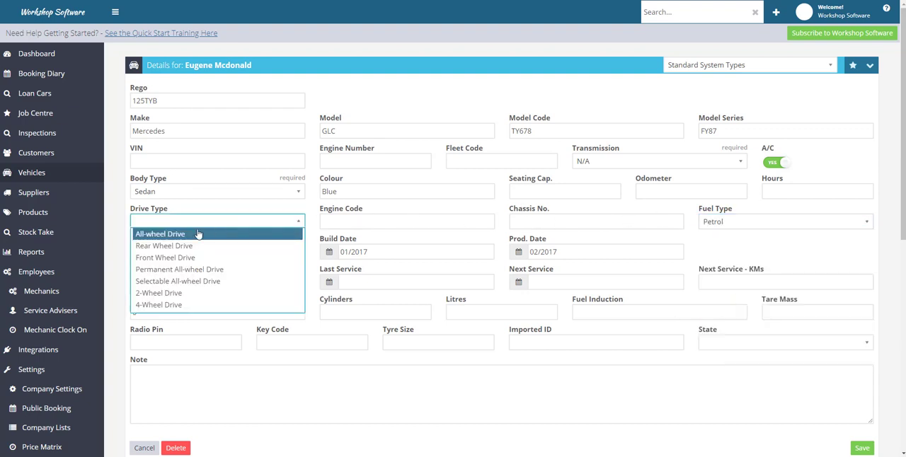
click(163, 258)
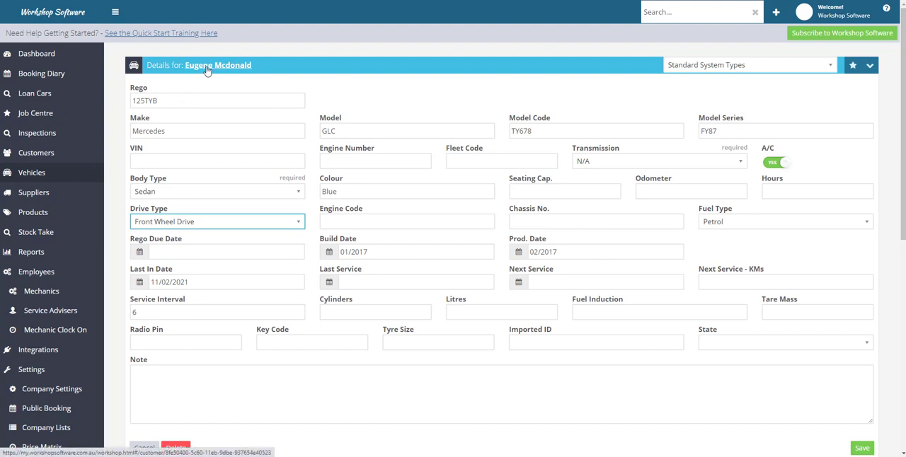
- Transfer ownership of the Mercedes GLC to another existing customer, continuing without saving the pending vehicle edits
click(165, 101)
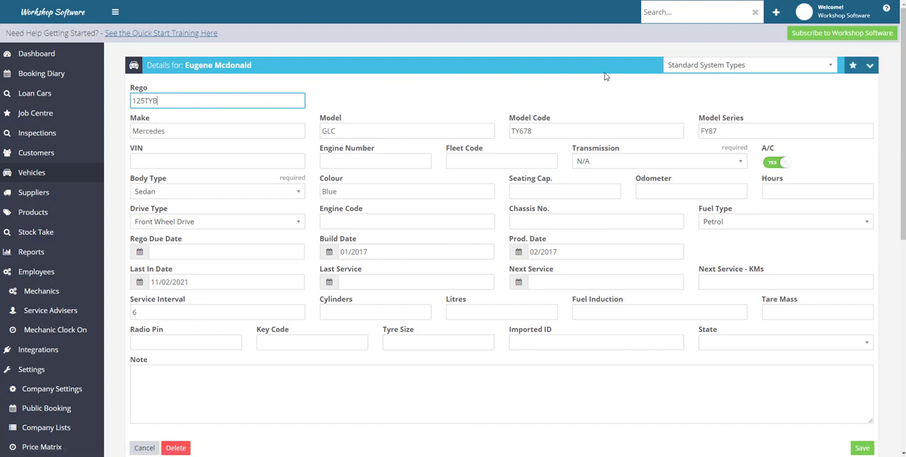
click(854, 69)
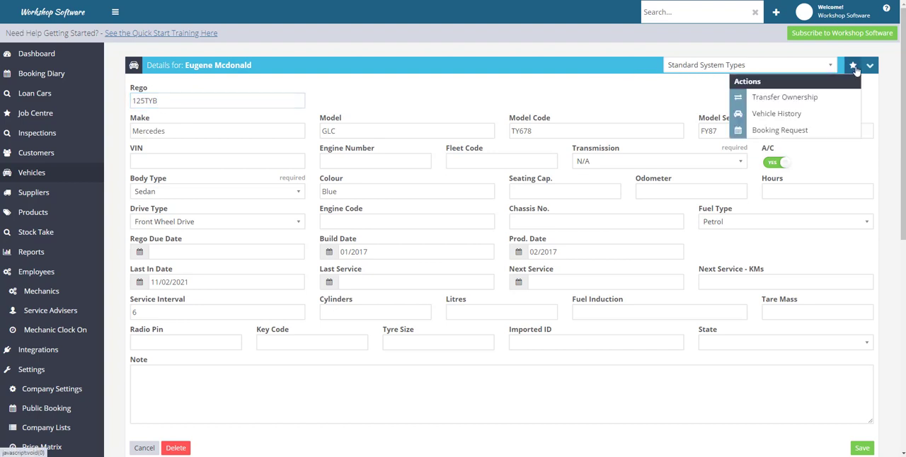
click(775, 103)
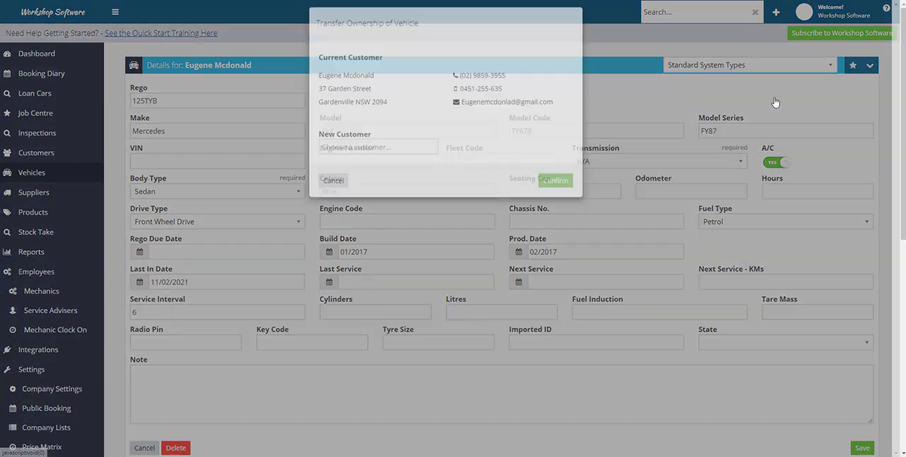
click(344, 179)
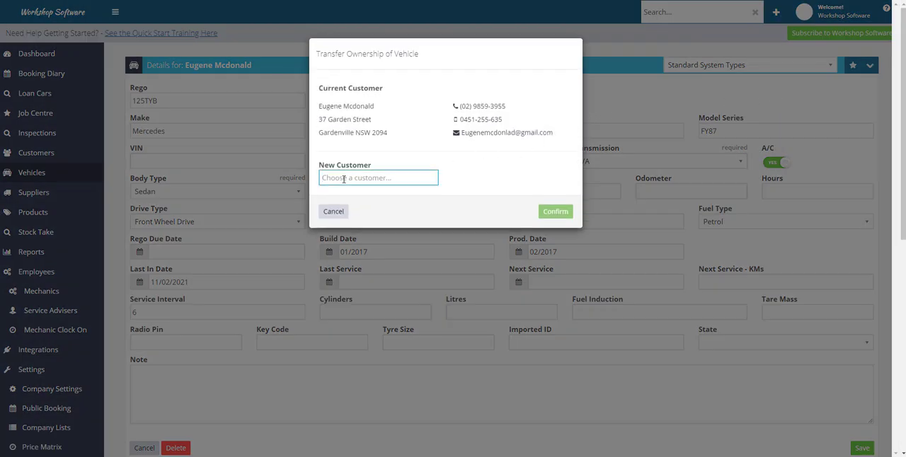
text(aaron)
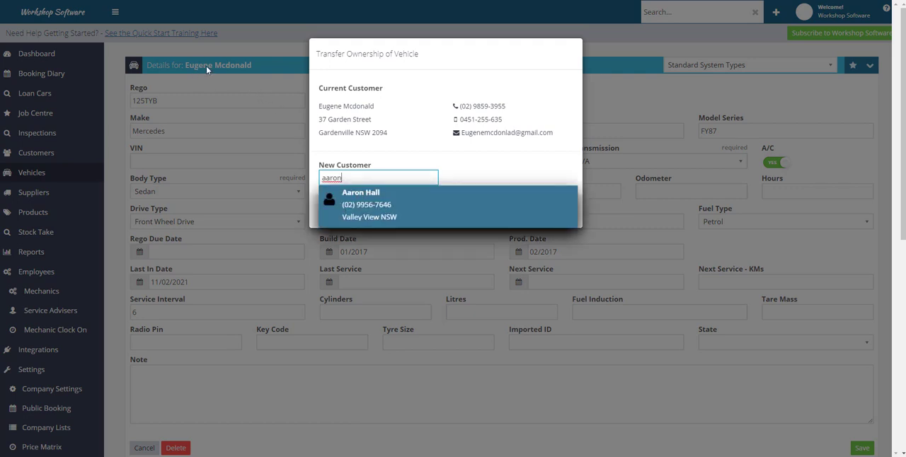
click(366, 199)
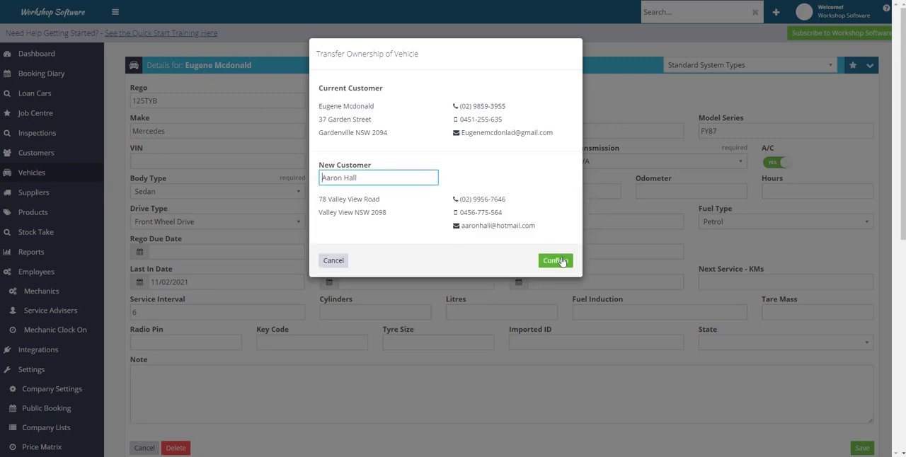
click(559, 261)
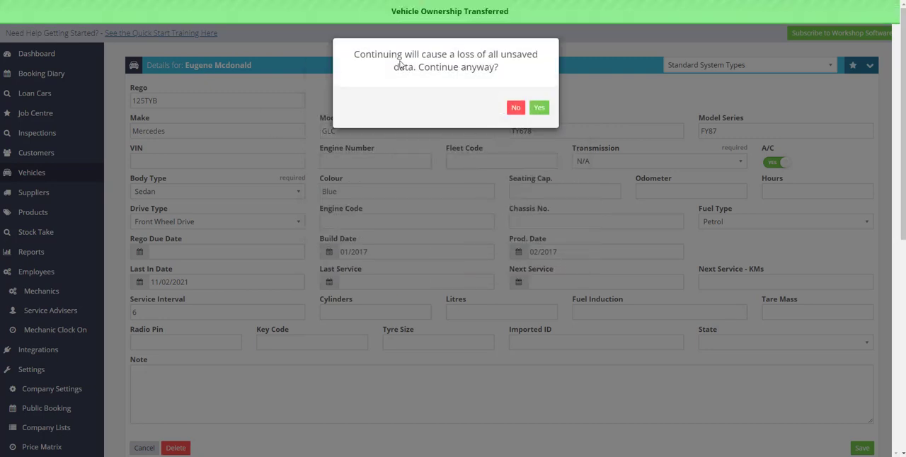
click(540, 110)
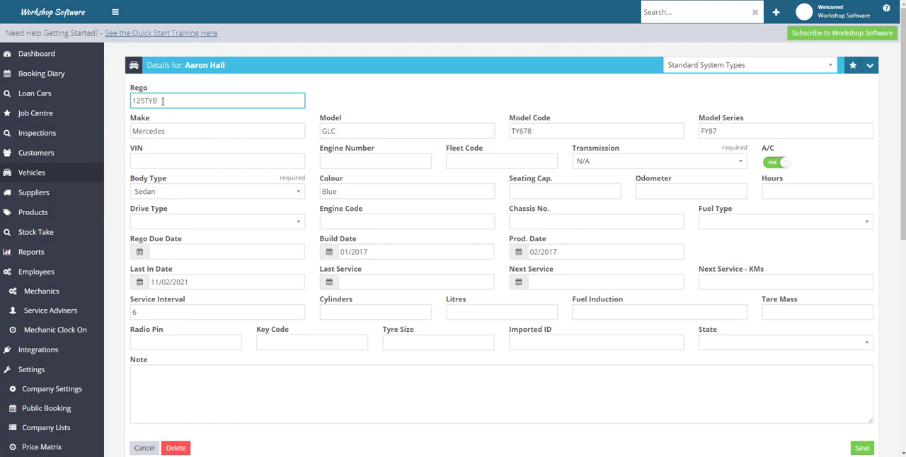
- Highlight the registration number of the transferred Mercedes GLC and save the vehicle record
drag(159, 101, 129, 102)
click(166, 101)
drag(133, 101, 162, 104)
click(859, 449)
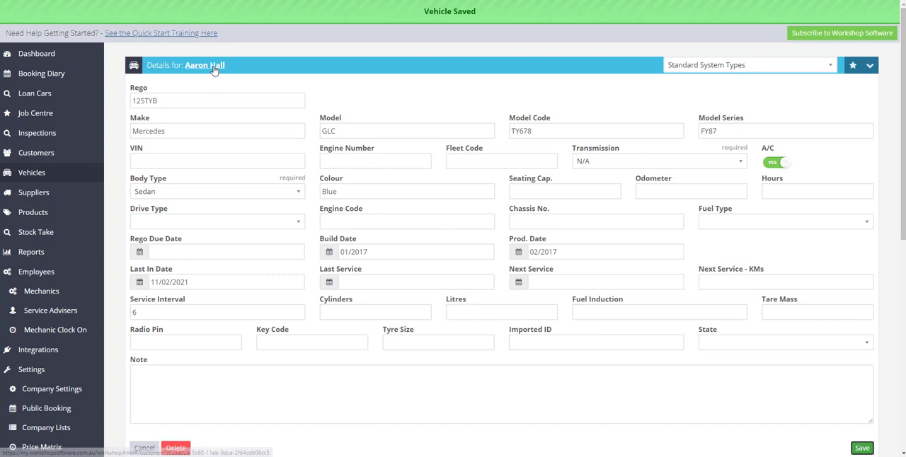
- Open the vehicle list and the new owner's customer record to examine the vehicles and invoices linked to that customer
click(65, 176)
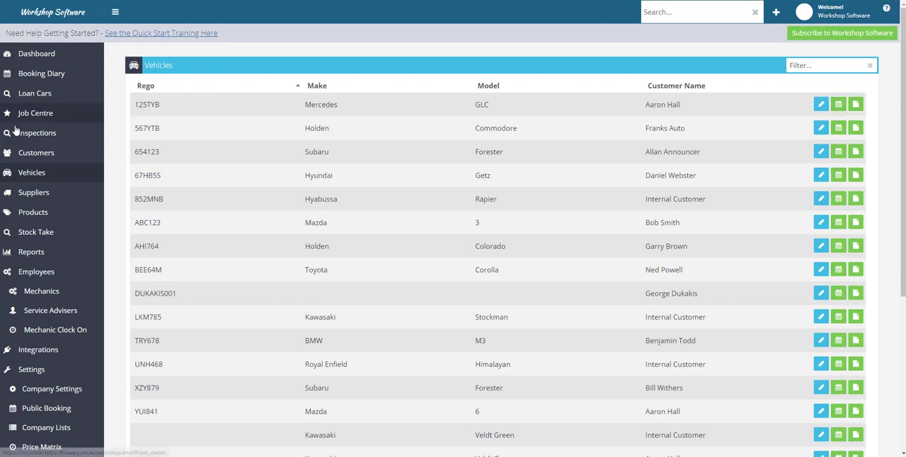
click(42, 156)
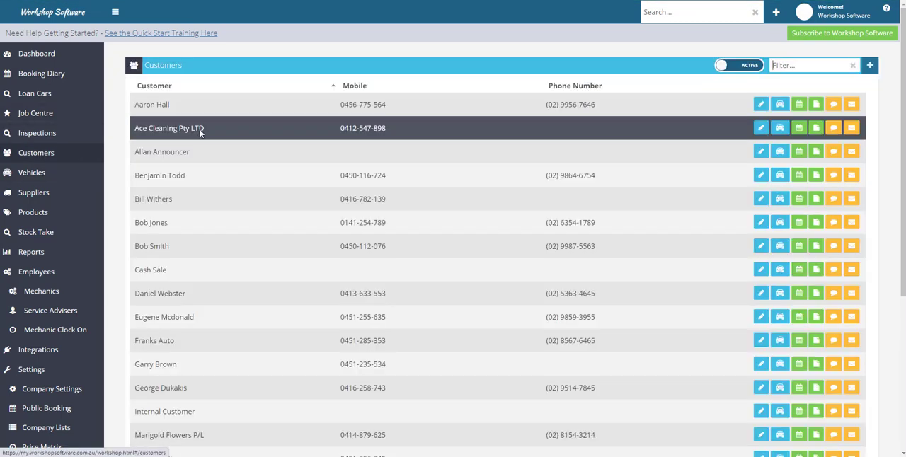
click(762, 105)
scroll(397, 257, down, 3)
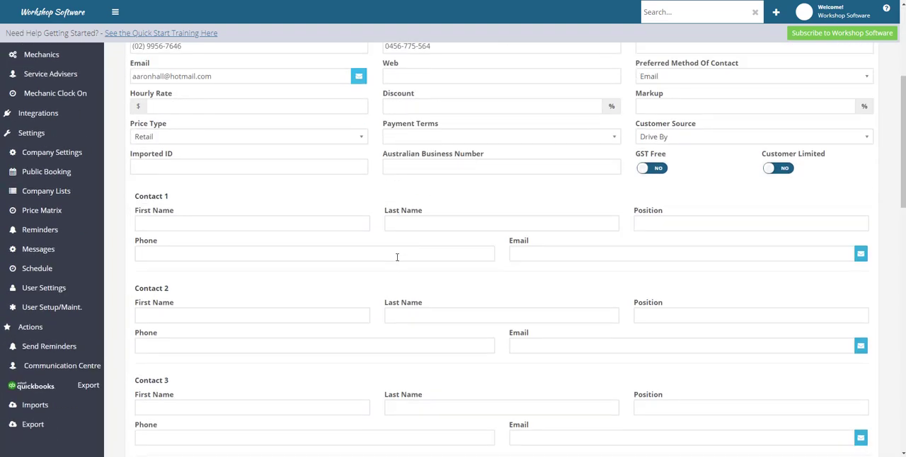
scroll(397, 257, down, 7)
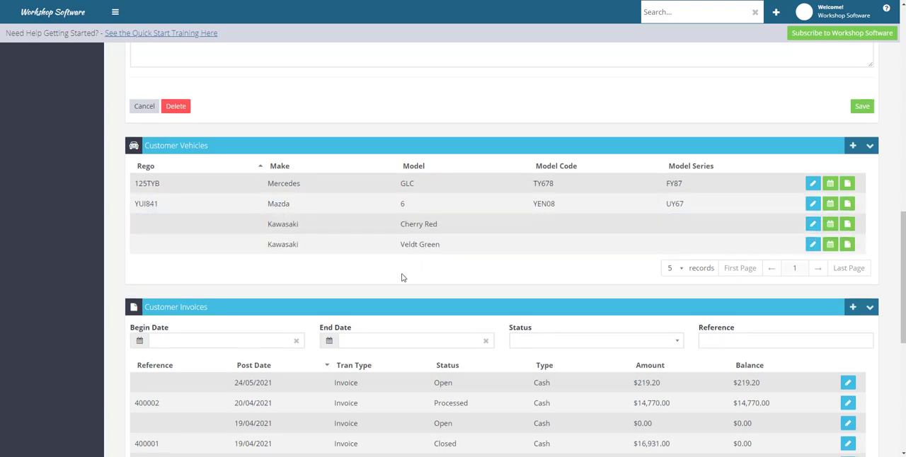
scroll(402, 277, up, 10)
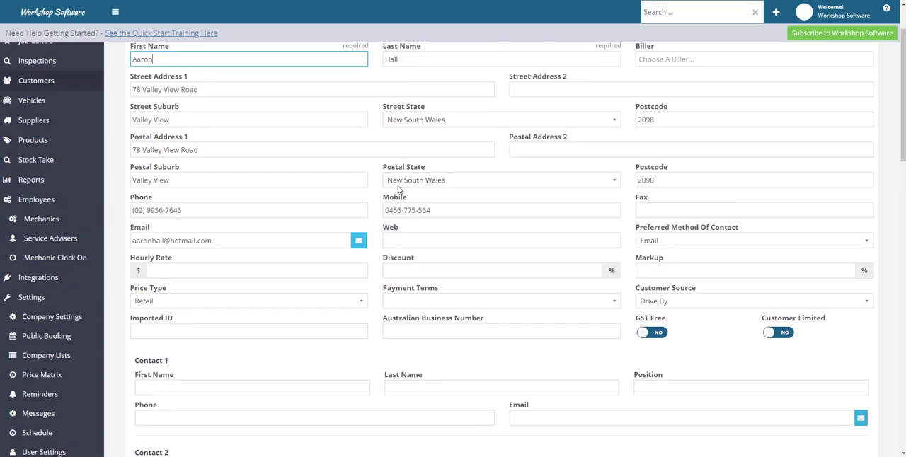
scroll(399, 190, up, 2)
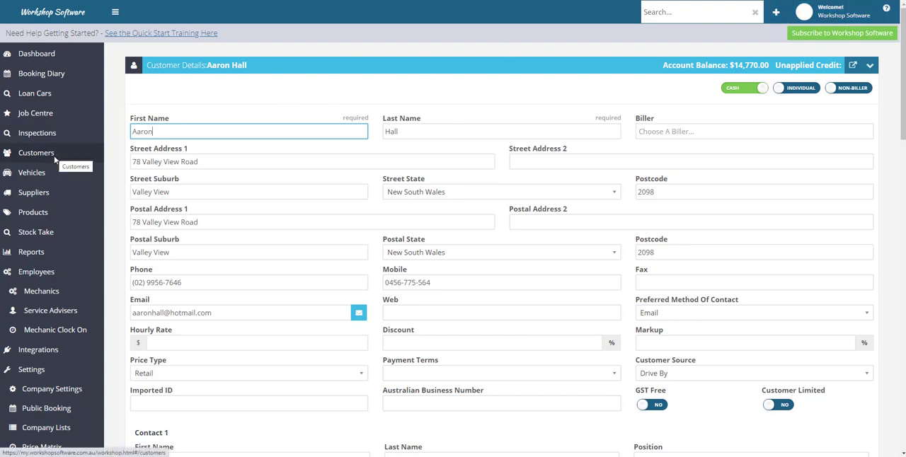
- Open the online help guides and search the knowledge base for "import data"
click(888, 11)
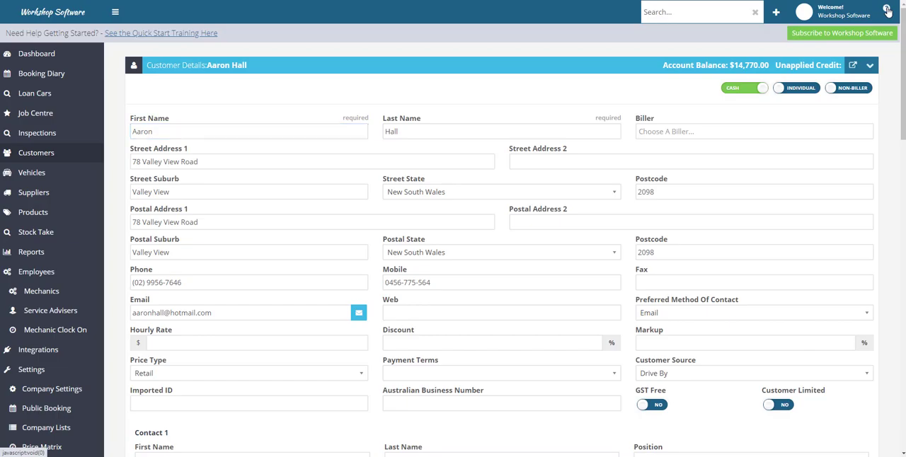
click(397, 92)
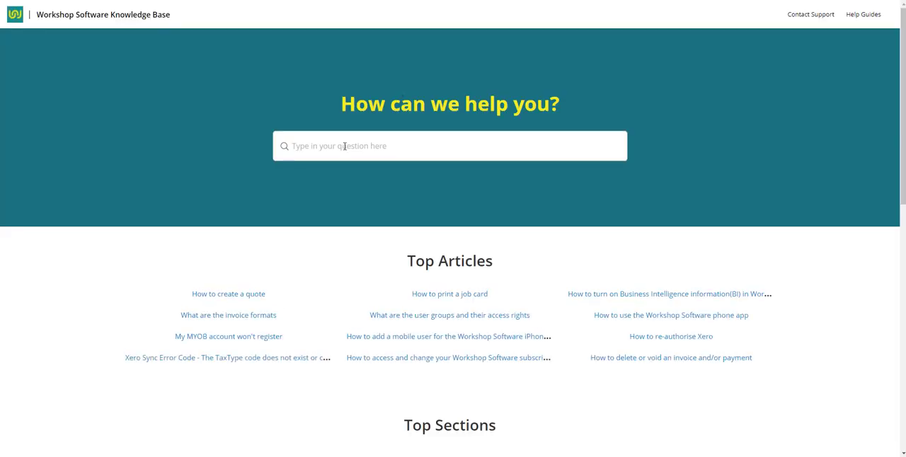
click(343, 146)
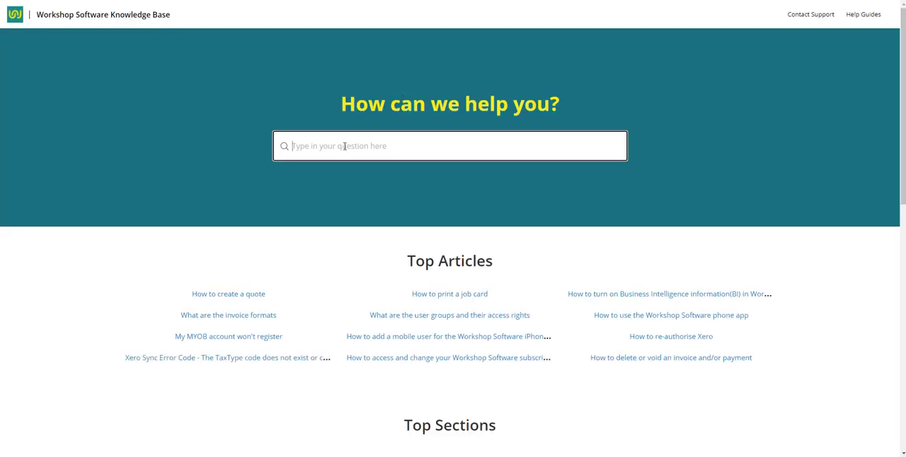
text(import data)
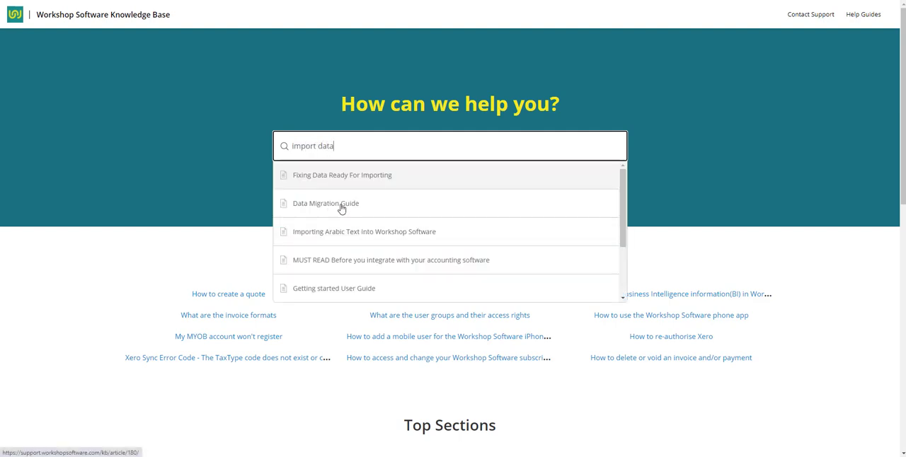
- Open the Data Migration Guide article, review its downloadable import templates, and return to Workshop Software
click(342, 208)
scroll(406, 295, down, 5)
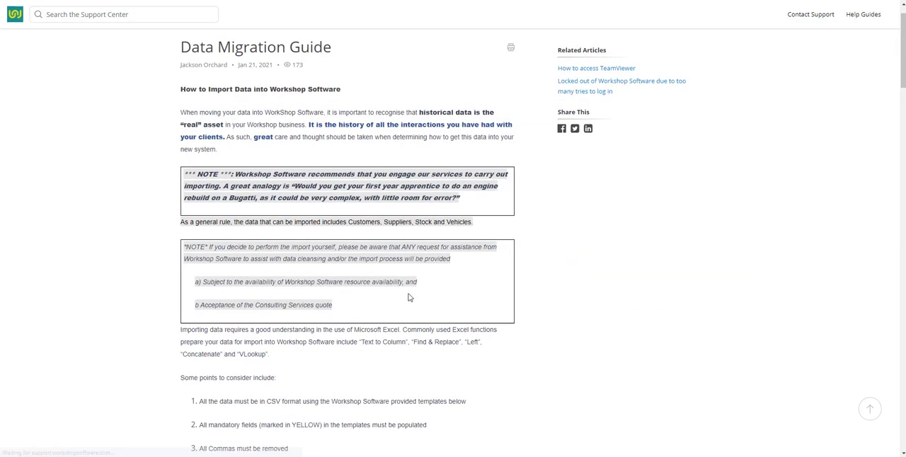
scroll(407, 298, down, 20)
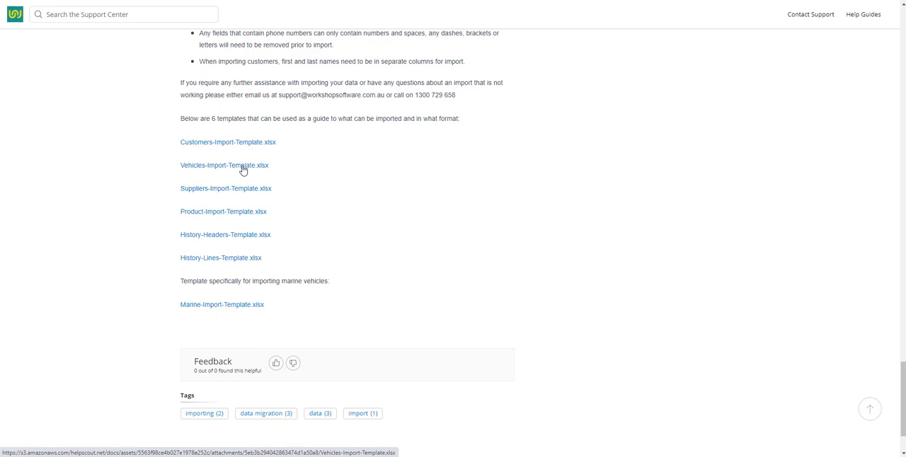
click(183, 0)
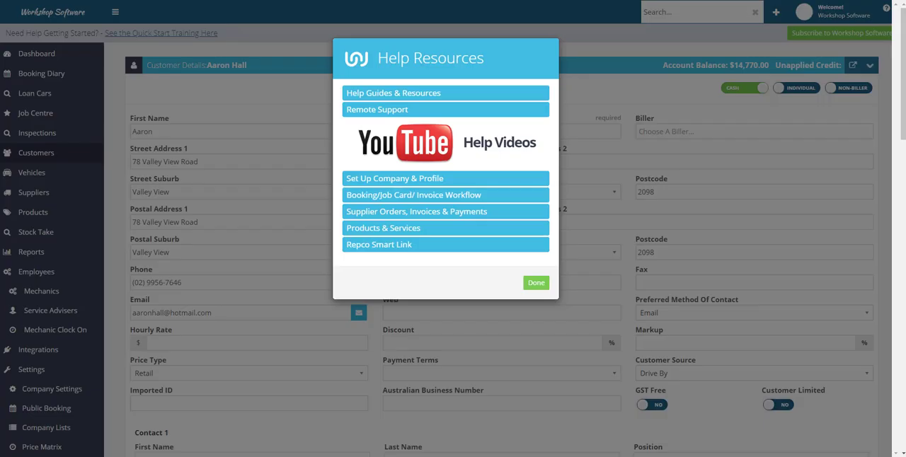